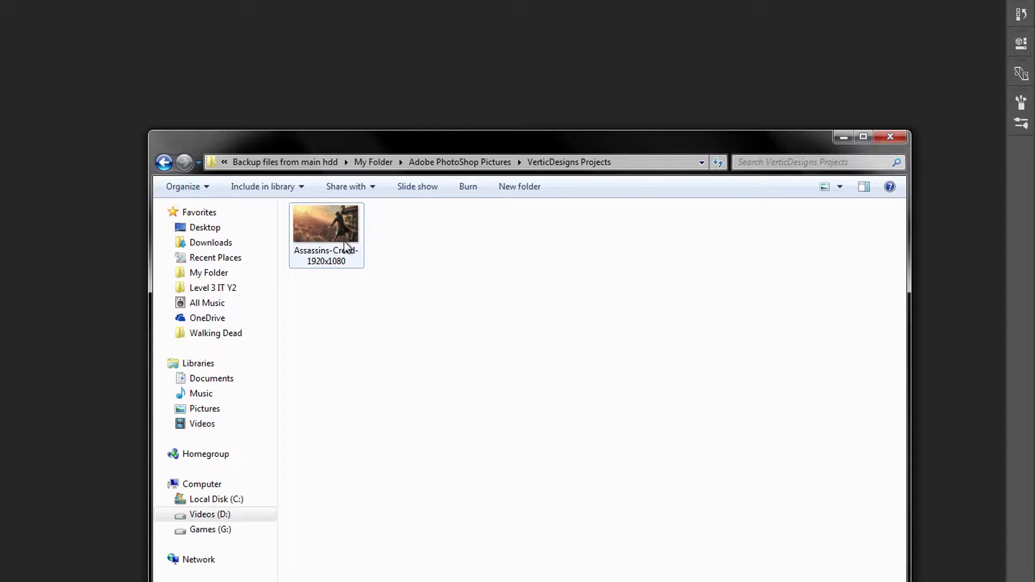
Open Assassins-Creed-1920x1080.jpg in Photoshop and unlock its Background layer into Layer 0
left_click_drag(347, 247, 537, 106)
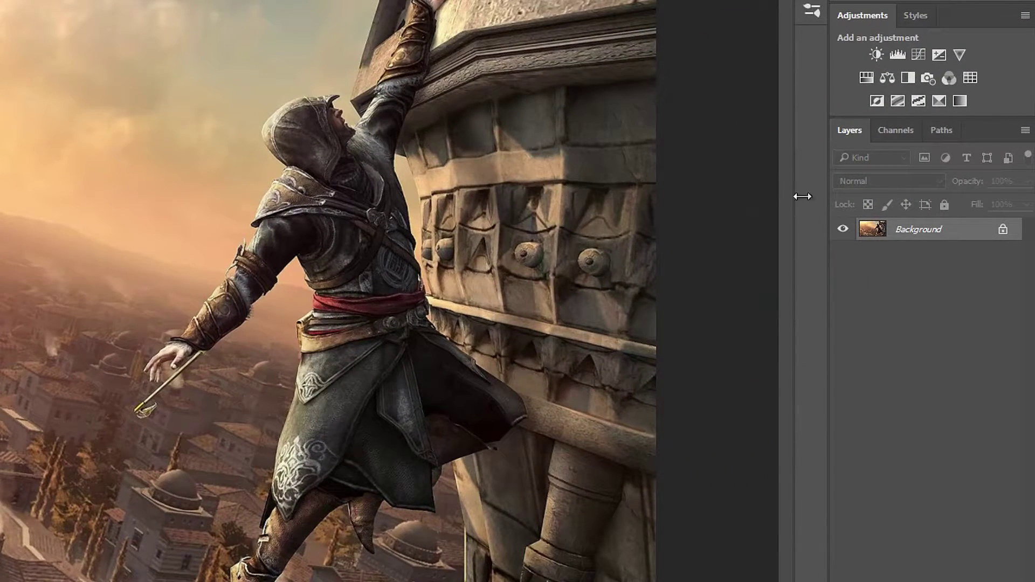
left_click(1002, 231)
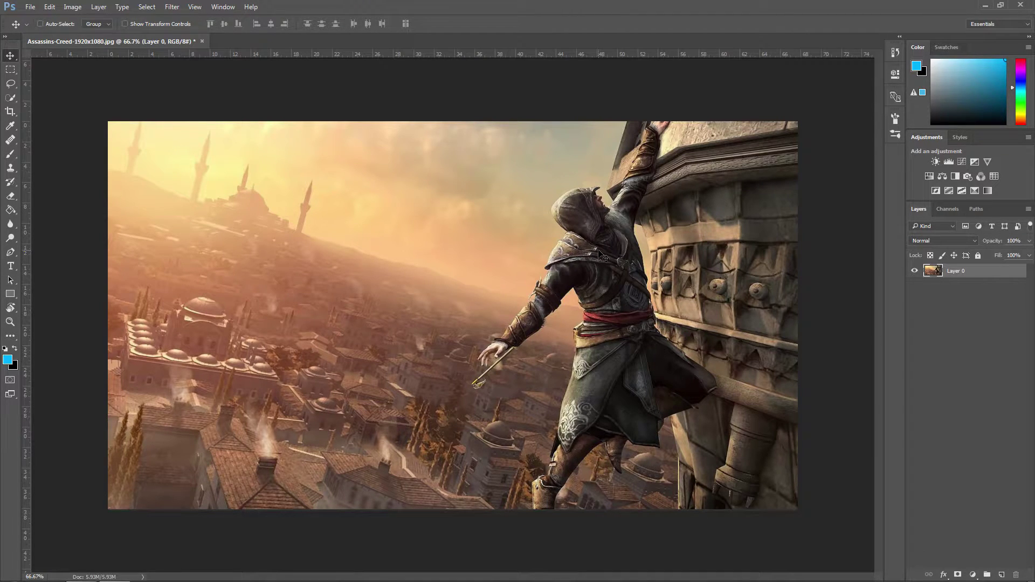
Duplicate the image layer into Layer 0 copy and select it
key("ctrl+j")
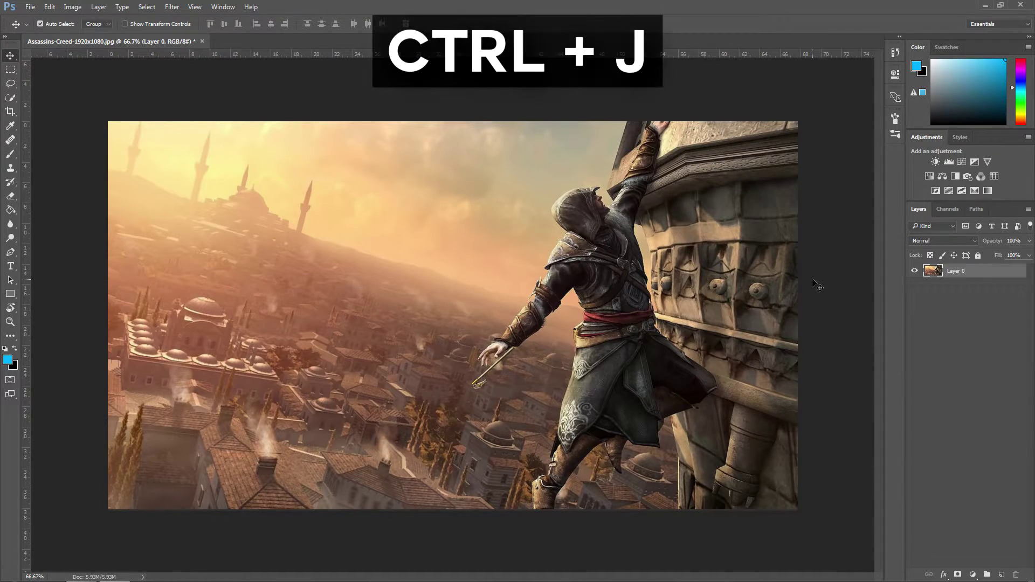
key("ctrl+j")
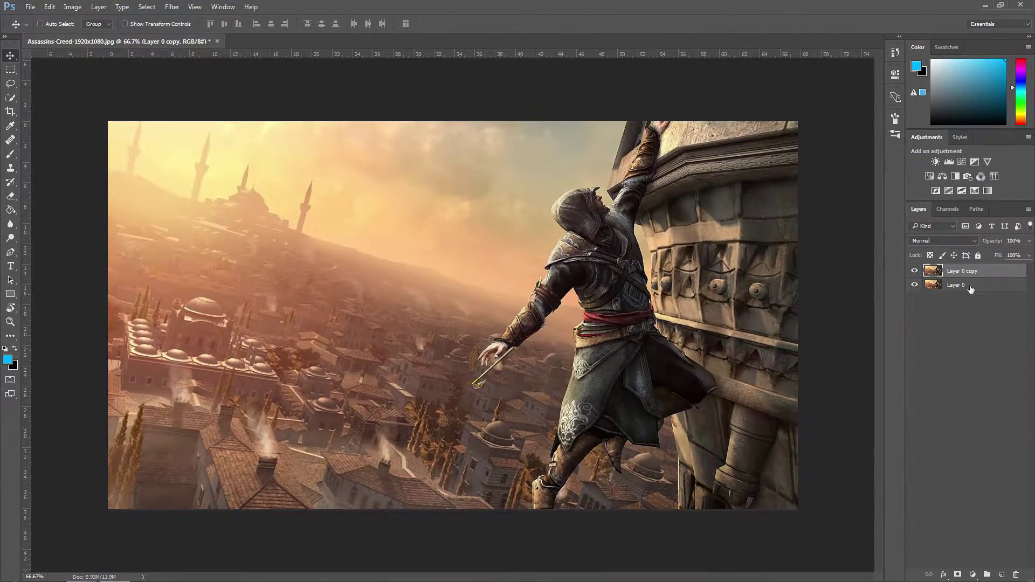
left_click(920, 218)
Blur the Layer 0 copy with a 10-pixel Gaussian Blur
left_click(172, 7)
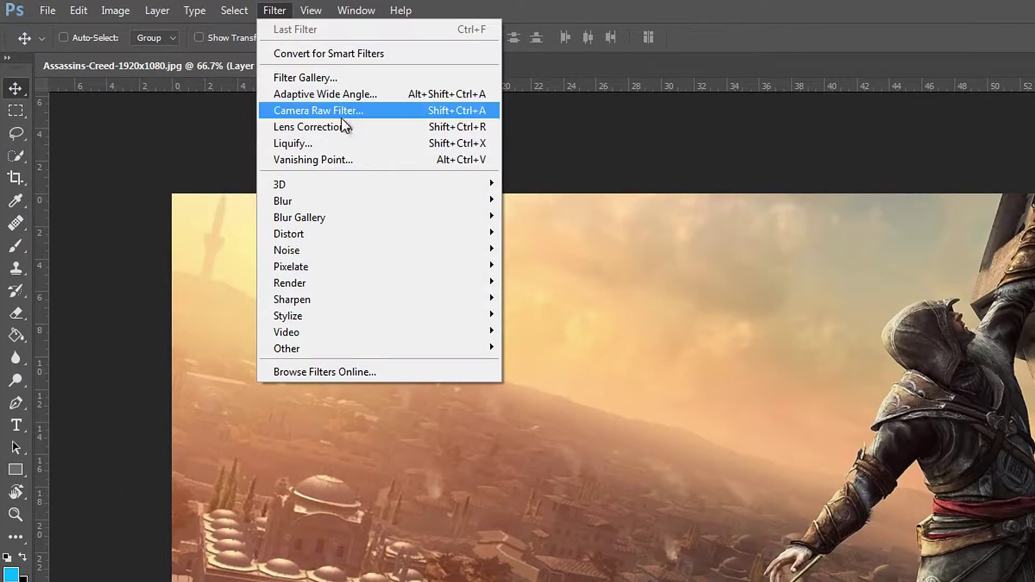
mouse_move(330, 200)
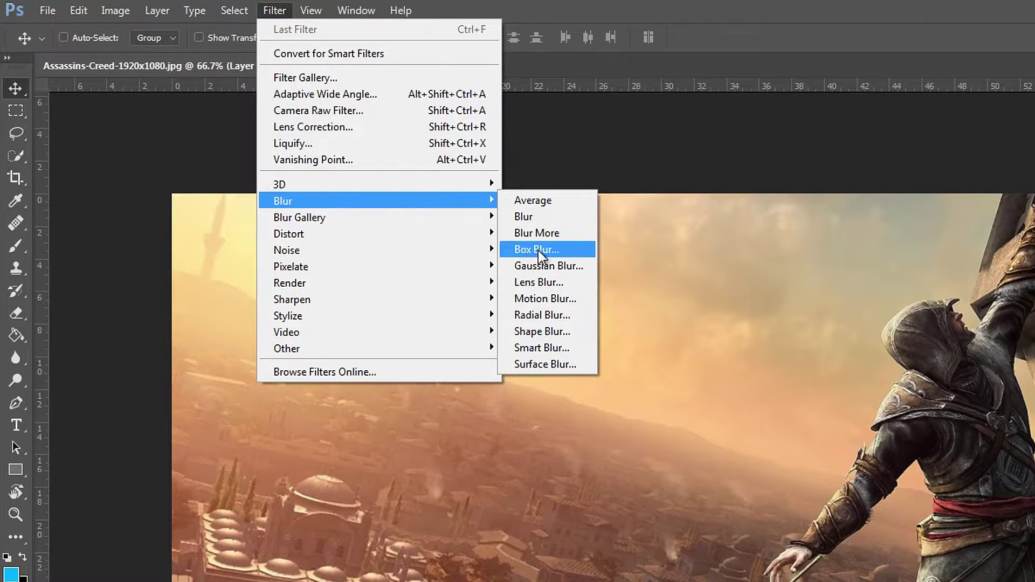
left_click(547, 265)
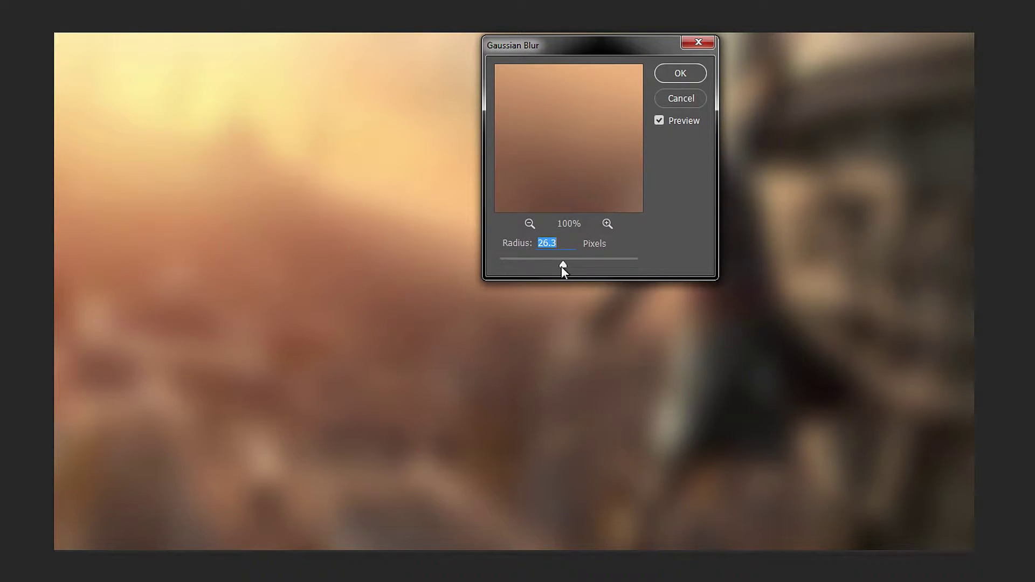
left_click_drag(551, 261, 549, 261)
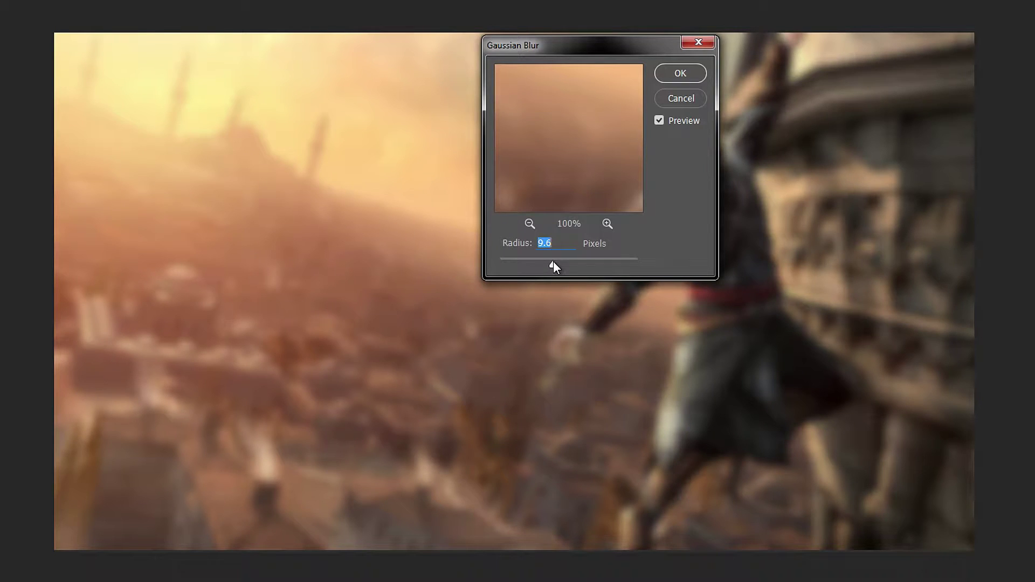
type("10")
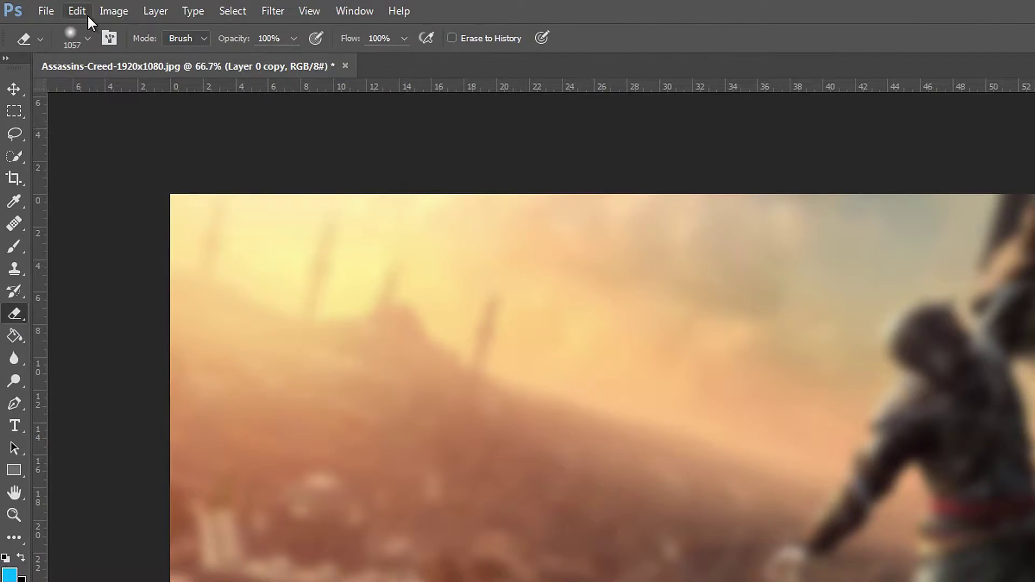
Erase the blurred copy over the assassin and tower with a 511 px, 0% hardness soft eraser
left_click(86, 39)
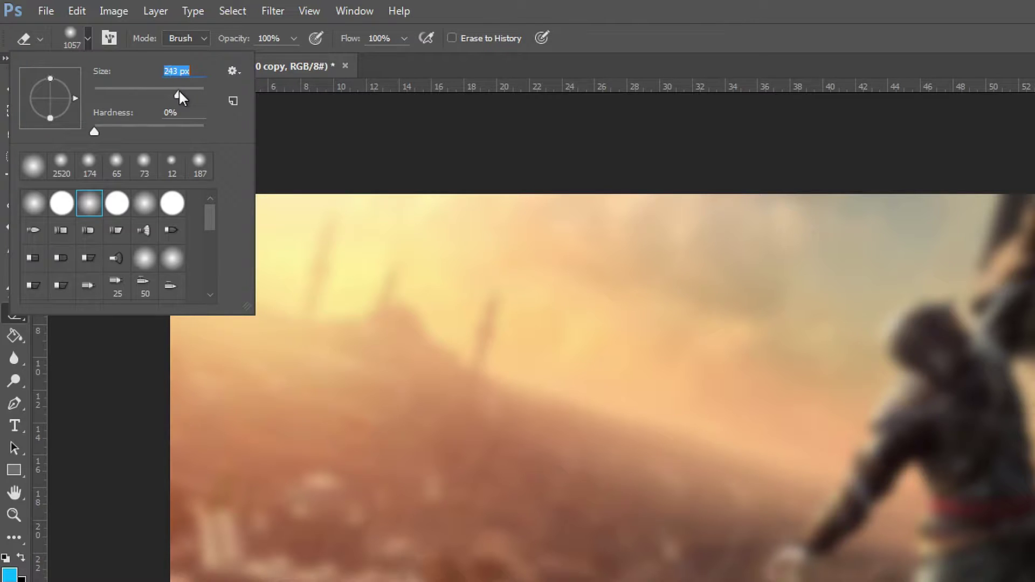
left_click_drag(180, 92, 190, 92)
left_click_drag(191, 90, 191, 90)
left_click(169, 71)
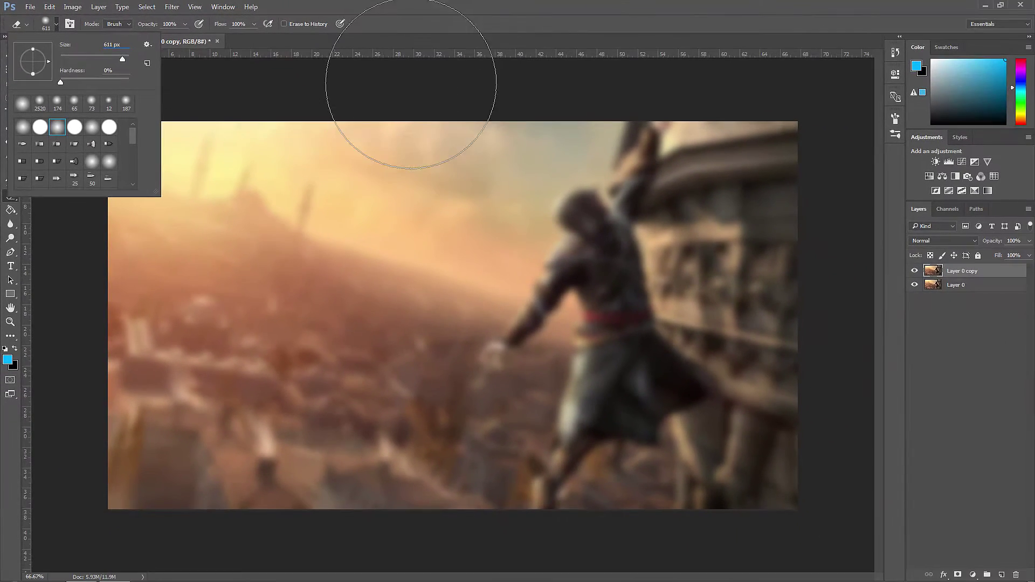
key("Return")
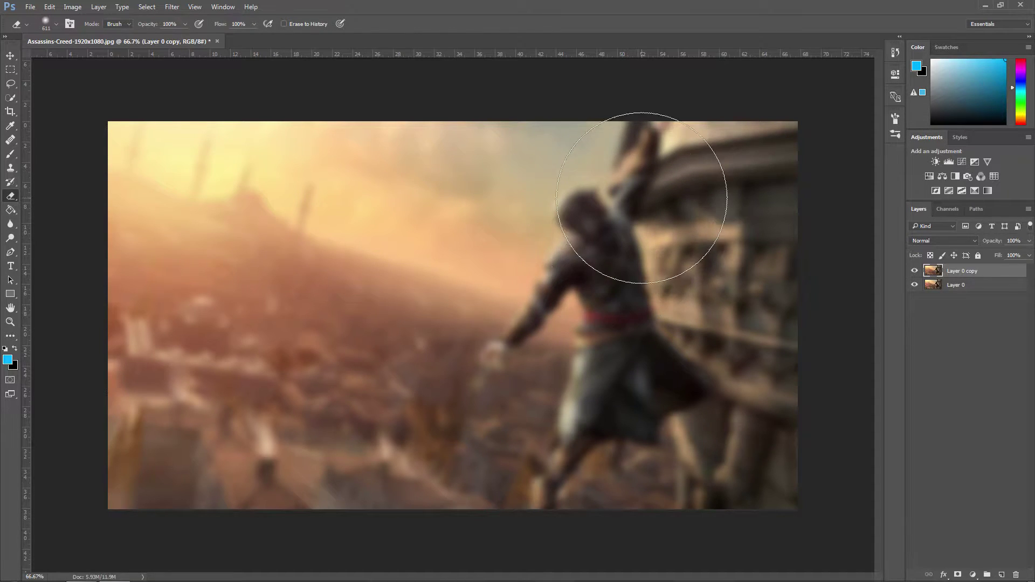
mouse_move(645, 185)
left_mouse_down()
mouse_move(622, 207)
mouse_move(601, 260)
mouse_move(624, 319)
mouse_move(558, 289)
mouse_move(560, 347)
mouse_move(642, 379)
mouse_move(547, 436)
mouse_move(540, 421)
mouse_move(267, 357)
mouse_move(422, 361)
mouse_move(332, 323)
mouse_move(488, 263)
mouse_move(459, 305)
mouse_move(558, 254)
mouse_move(483, 287)
mouse_move(307, 294)
mouse_move(382, 263)
mouse_move(665, 313)
mouse_move(625, 290)
mouse_move(601, 312)
mouse_move(598, 376)
mouse_move(531, 222)
mouse_move(548, 259)
mouse_move(612, 244)
mouse_move(614, 309)
mouse_move(439, 337)
left_mouse_up()
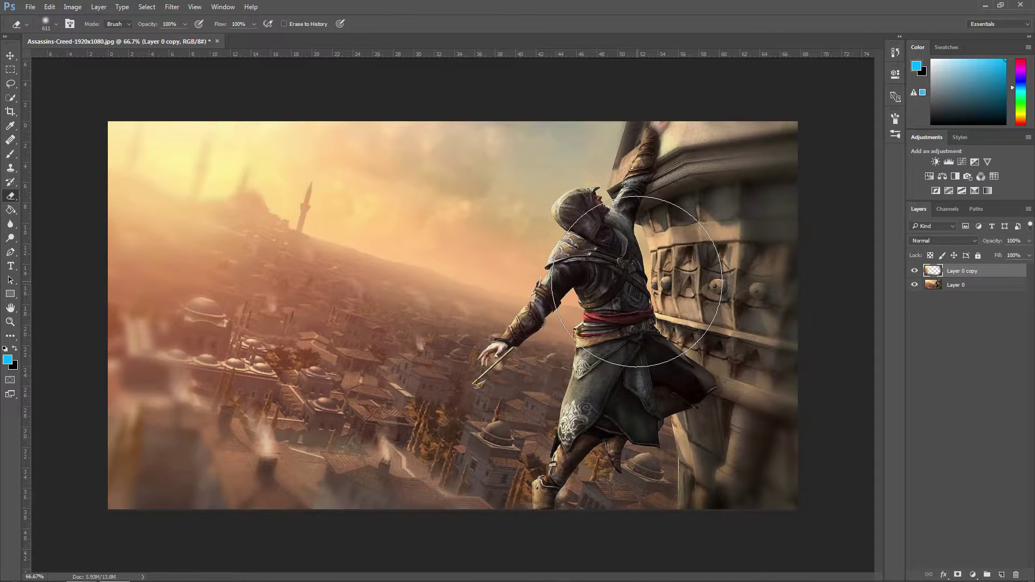
mouse_move(636, 279)
left_mouse_down()
mouse_move(668, 232)
mouse_move(646, 219)
mouse_move(620, 243)
left_mouse_up()
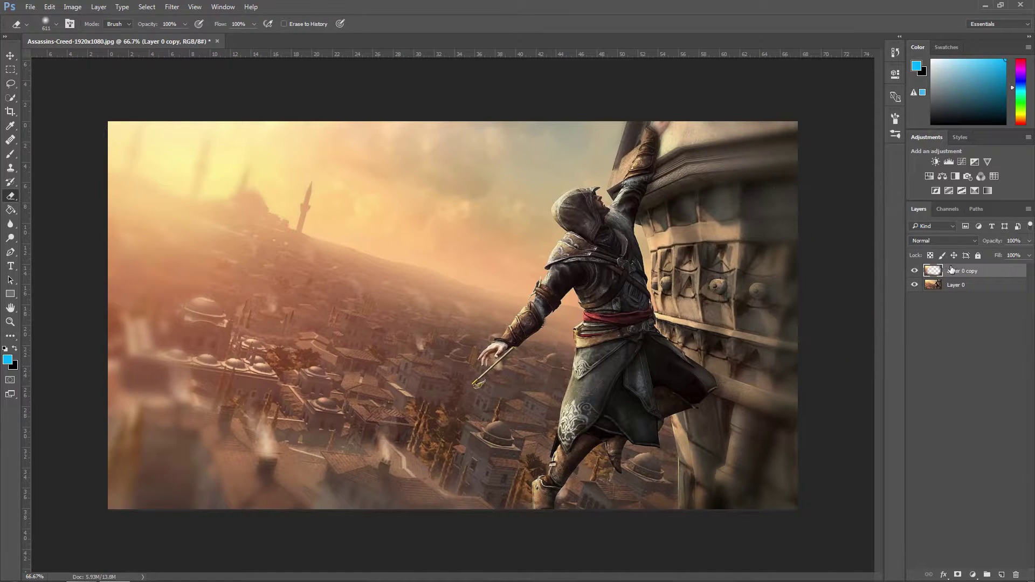
Delete Layer 0 copy and set the Eraser brush to 53 px
key("Delete")
key("v")
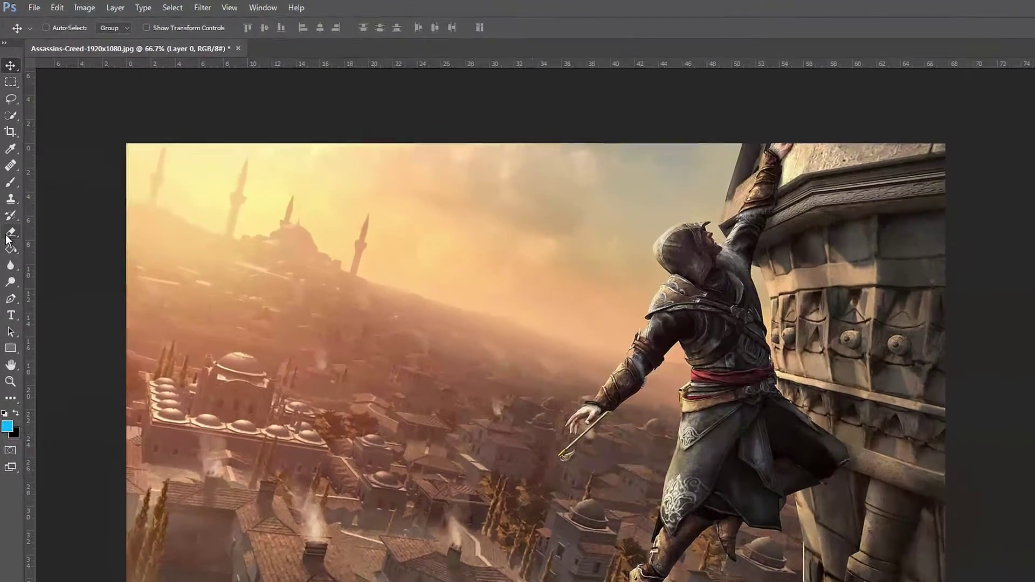
left_click(9, 234)
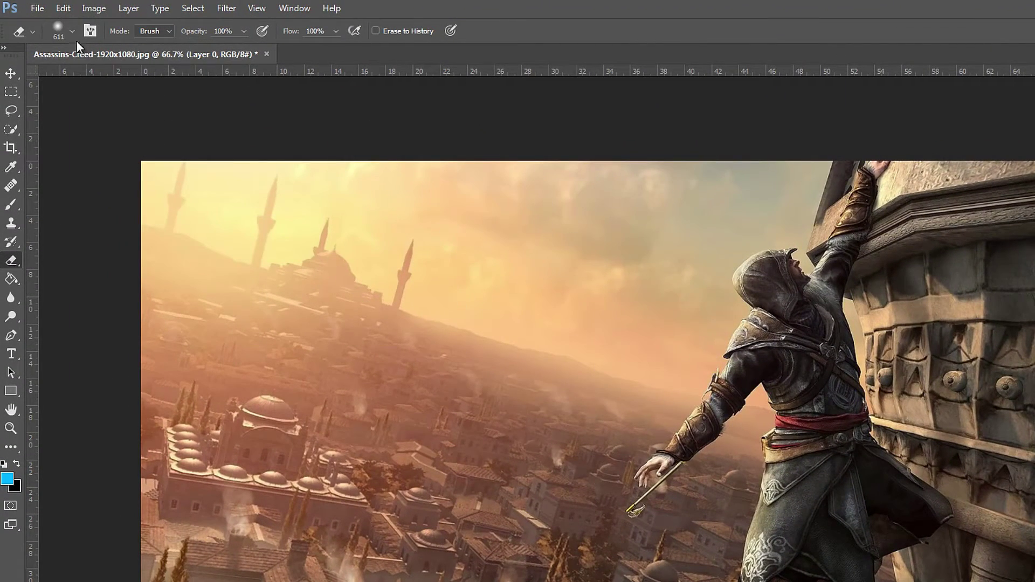
left_click(72, 32)
left_click_drag(111, 72, 102, 73)
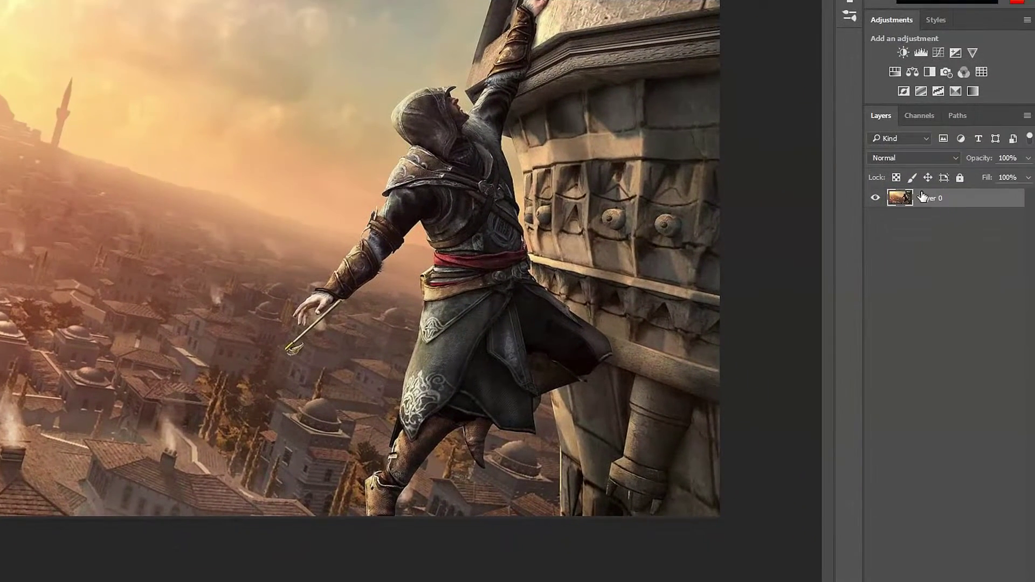
Duplicate the image layer again and give the new copy a 10-pixel Gaussian Blur
key("ctrl+j")
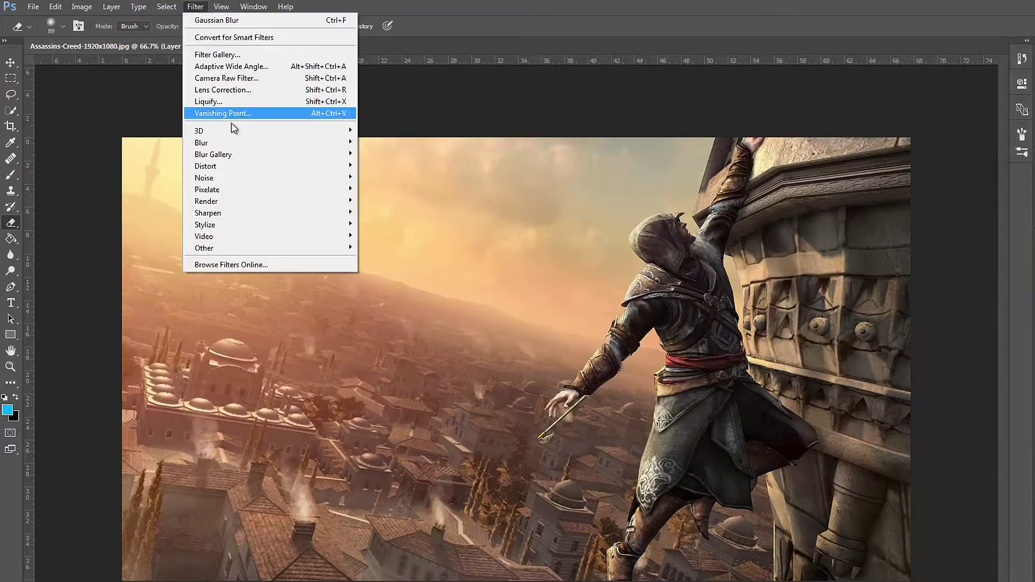
mouse_move(223, 142)
left_click(381, 189)
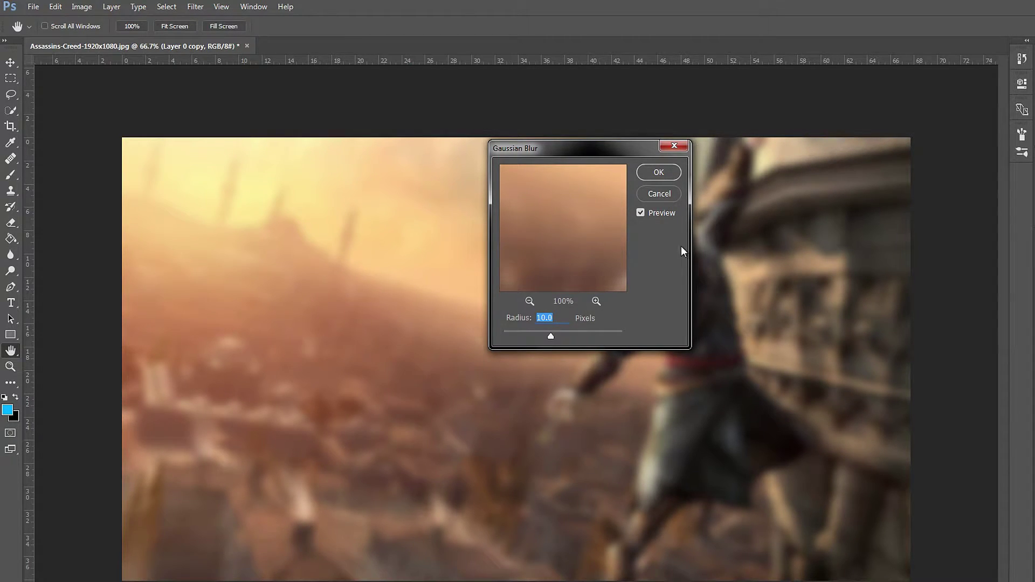
left_click(659, 172)
key("e")
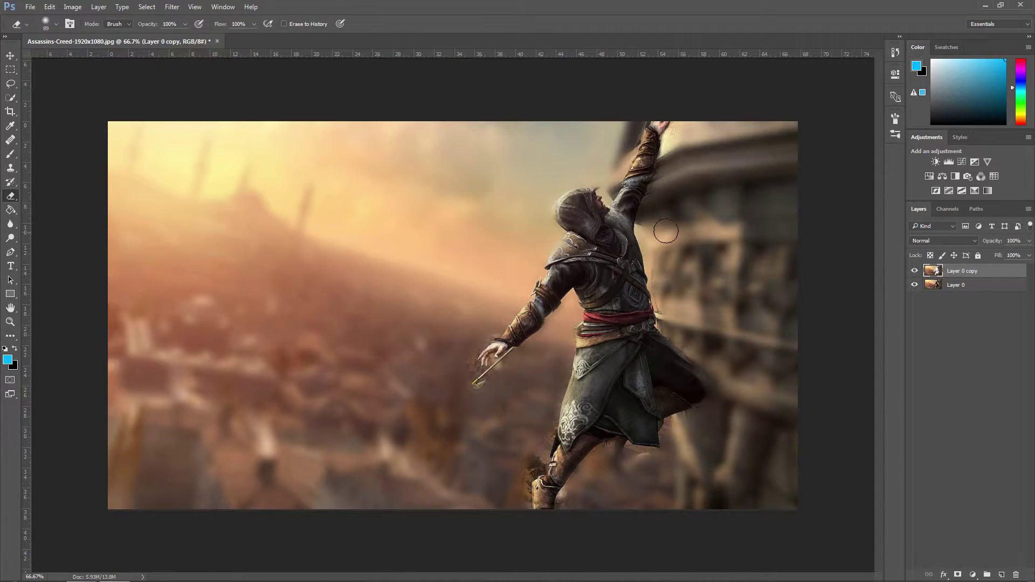
Erase the blur off the assassin's lower leg and boot, zooming in on the leg
mouse_move(595, 436)
left_mouse_down()
mouse_move(606, 429)
mouse_move(617, 467)
left_mouse_up()
key("ctrl+plus")
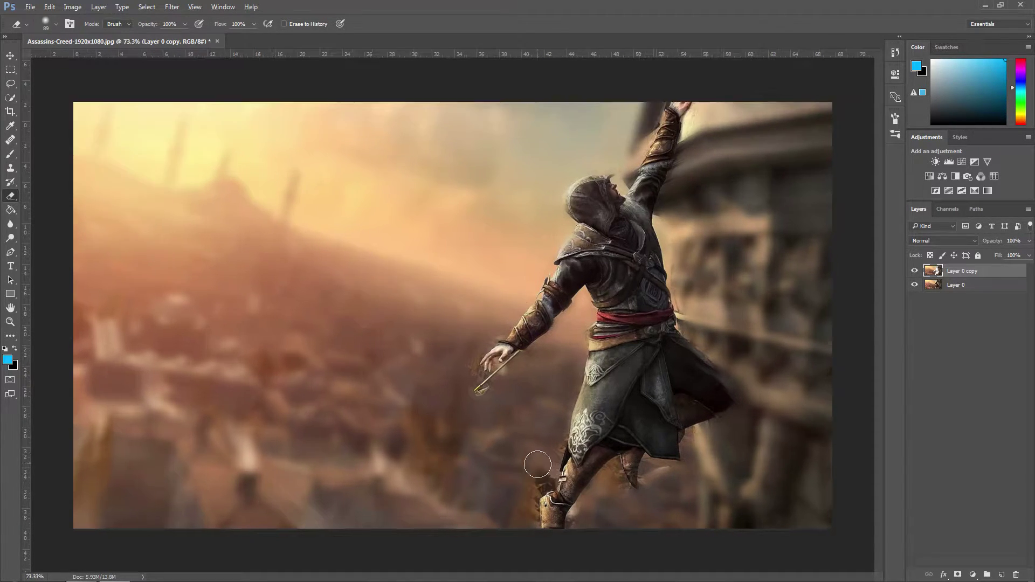
scroll(538, 465, "up", 8)
scroll(558, 479, "down", 5)
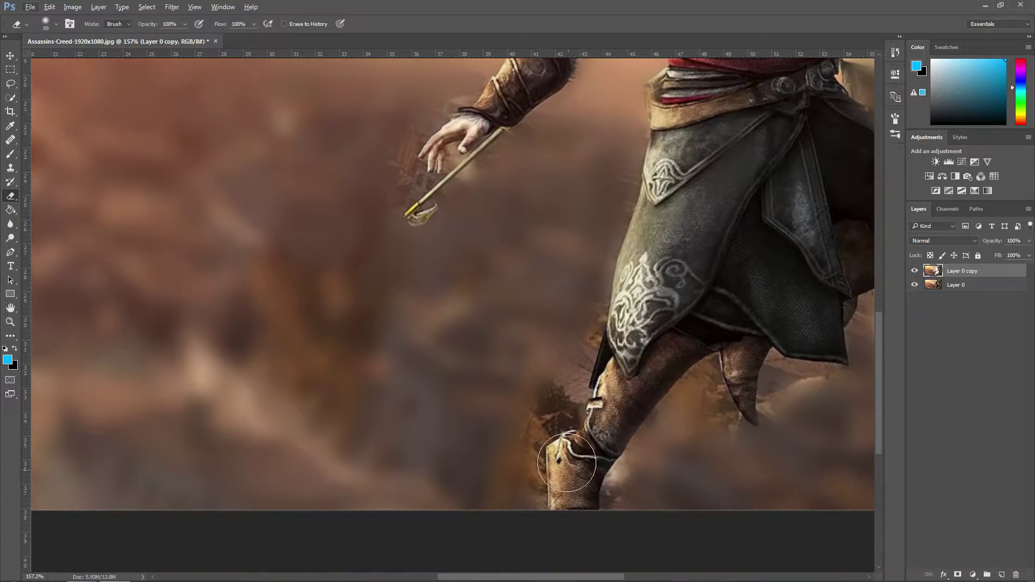
scroll(567, 463, "up", 3)
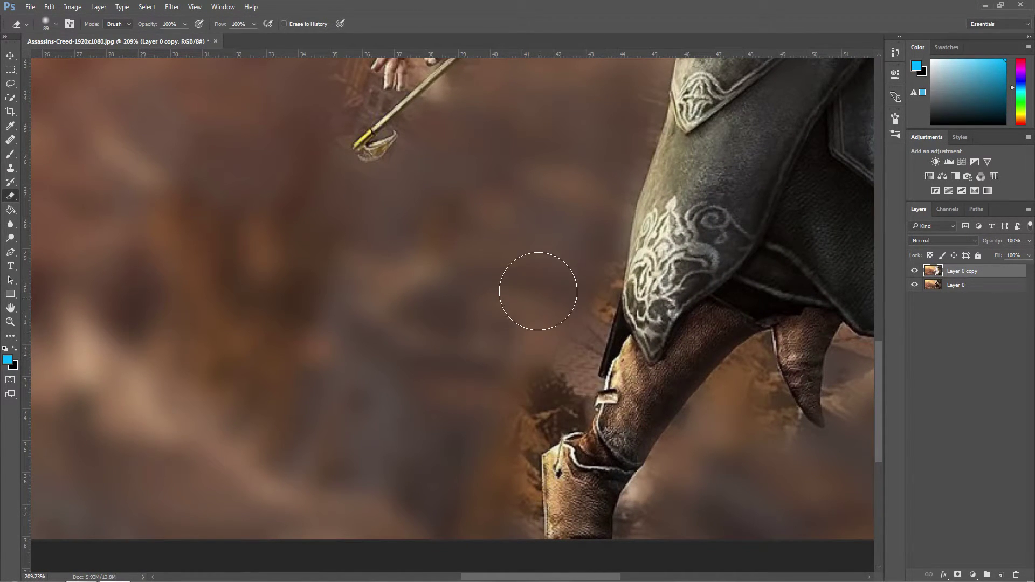
scroll(439, 171, "up", 2)
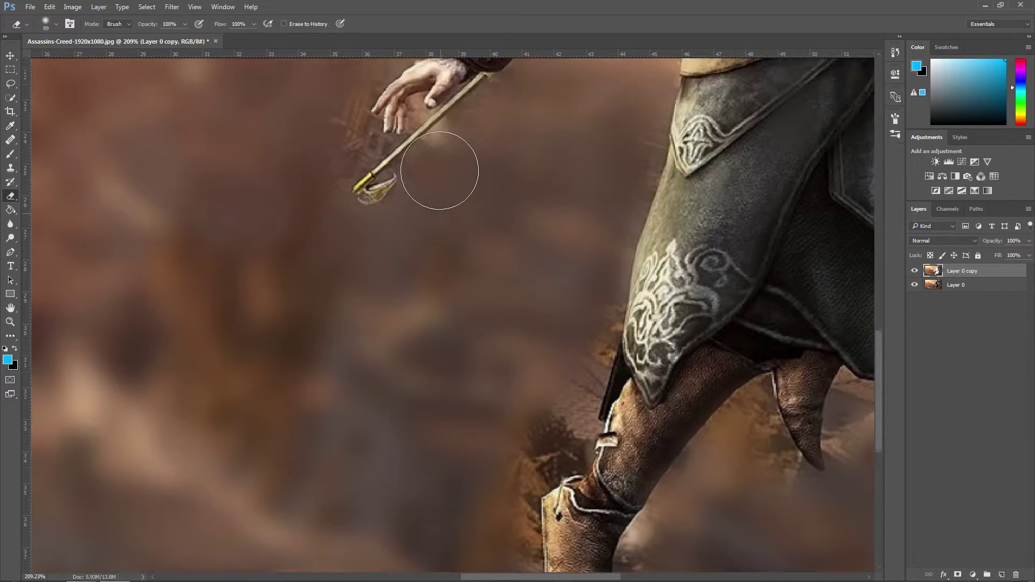
scroll(440, 171, "down", 10)
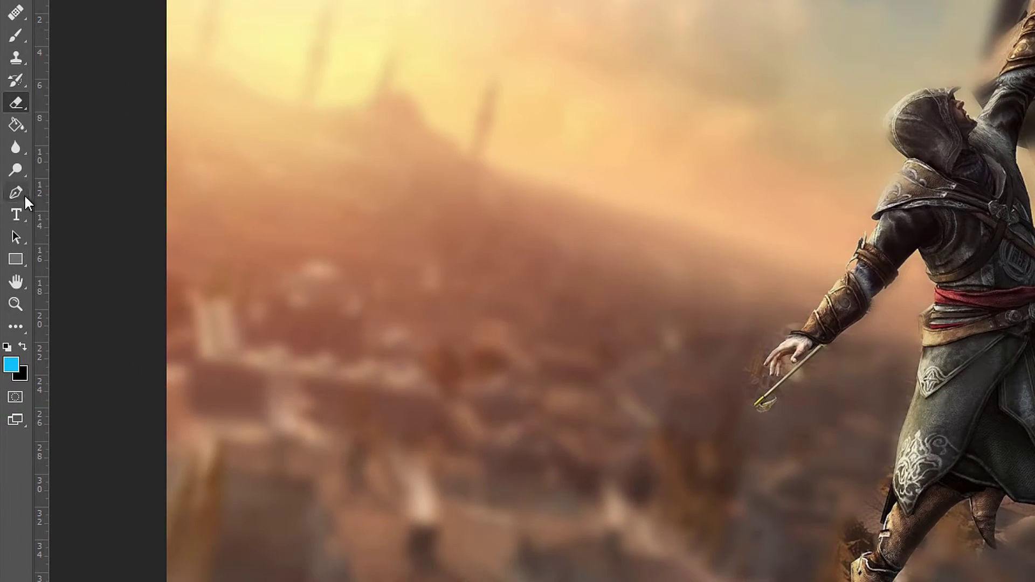
Select the Pen tool and step back through history to the sharp original image
left_click(24, 195)
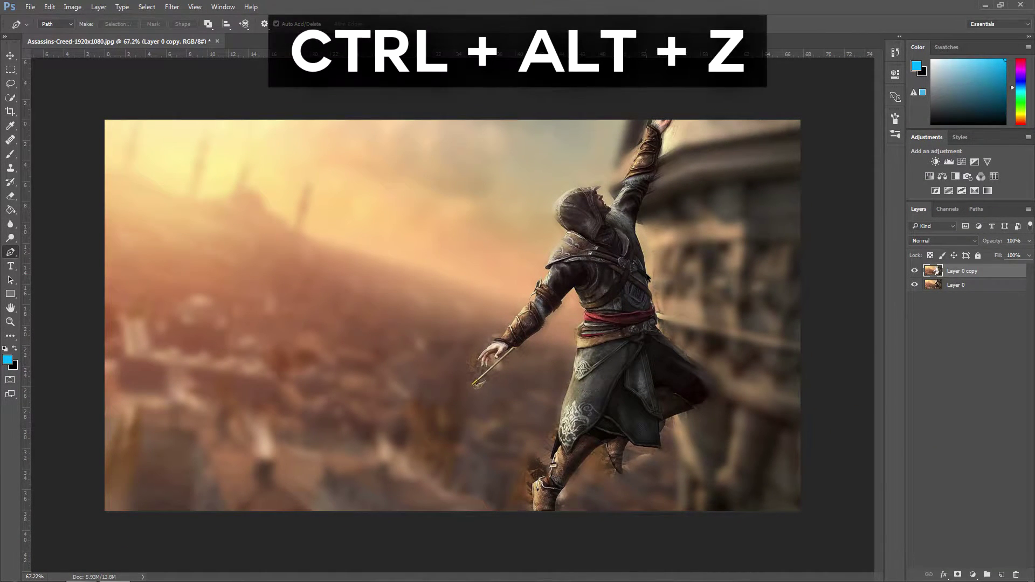
key("ctrl+alt+z")
key("ctrl+alt+z")
key("ctrl+shift+z")
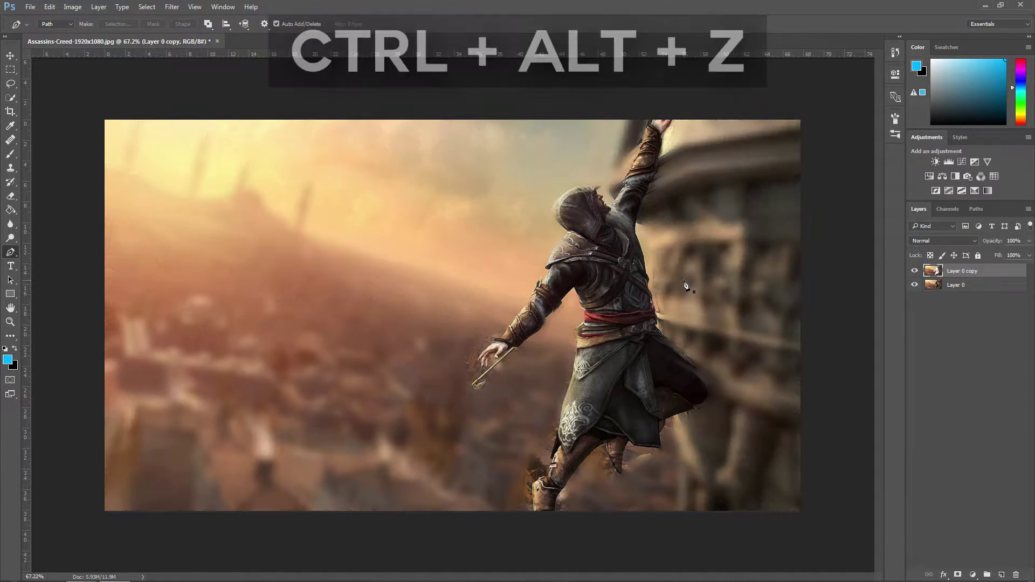
key("ctrl+alt+z")
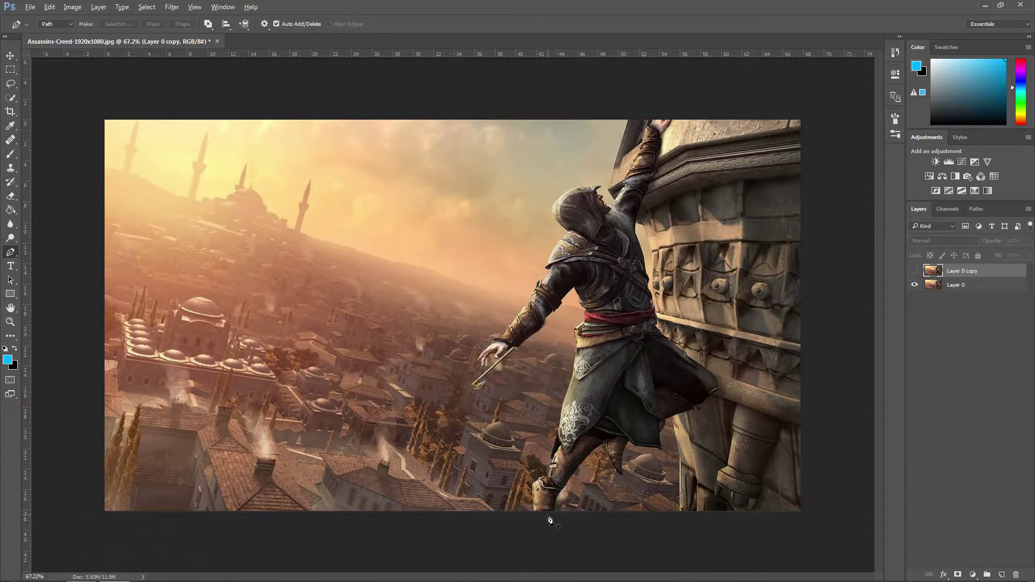
Zoom in and trace the path from the boot up the leg to the sash edge
scroll(550, 485, "up", 2)
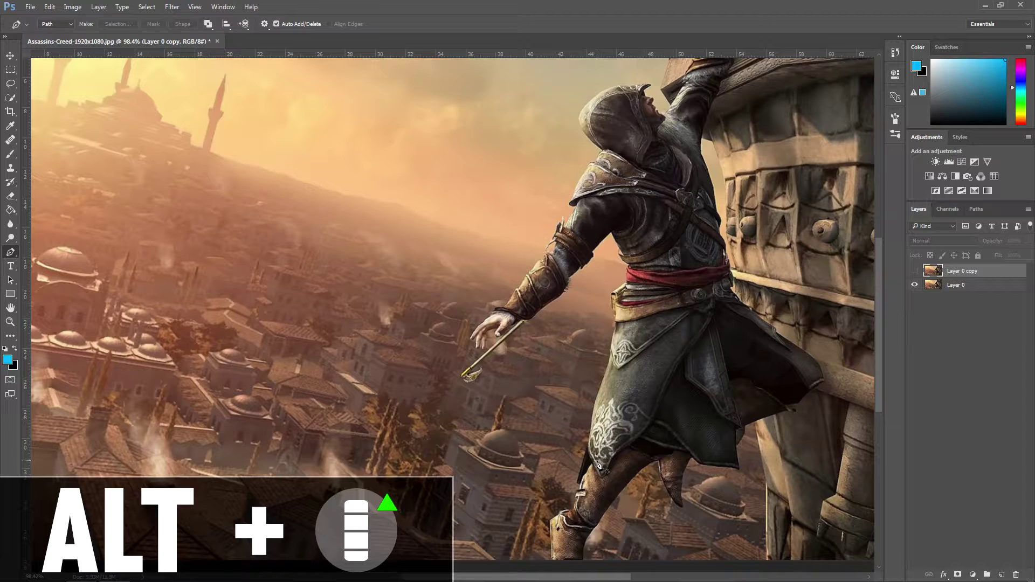
scroll(599, 464, "up", 2)
scroll(540, 469, "down", 4)
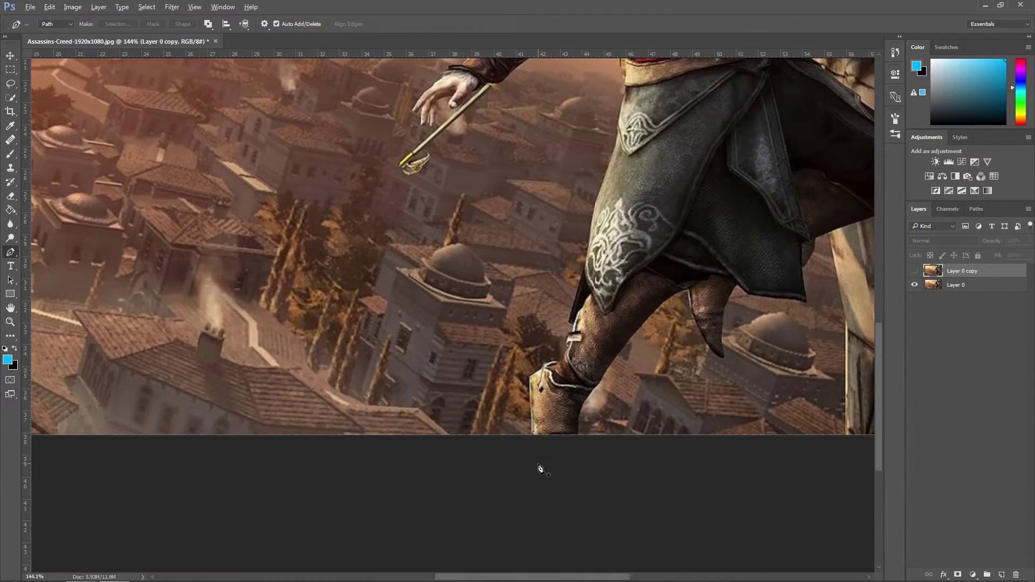
scroll(541, 469, "up", 1)
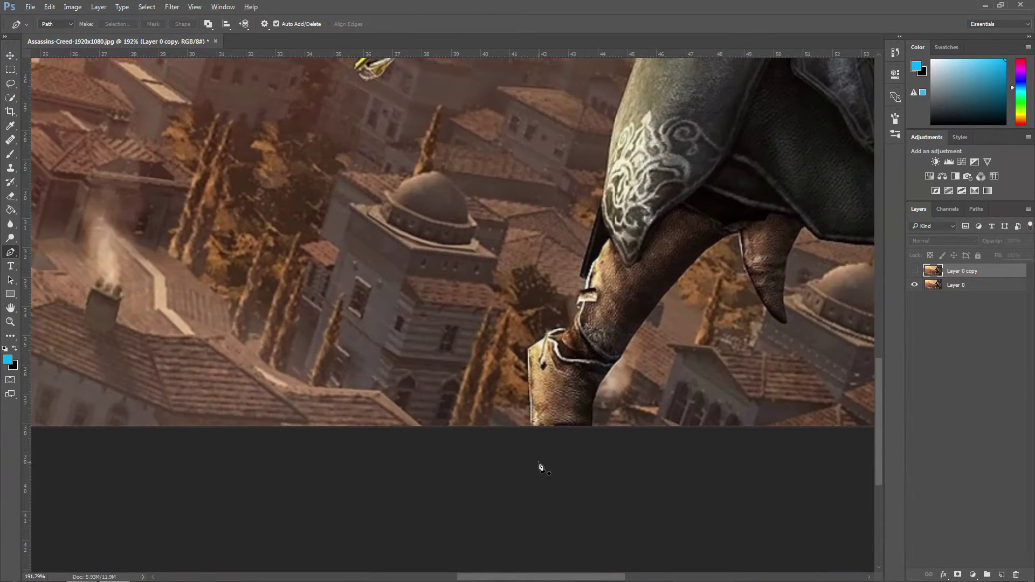
left_click(530, 427)
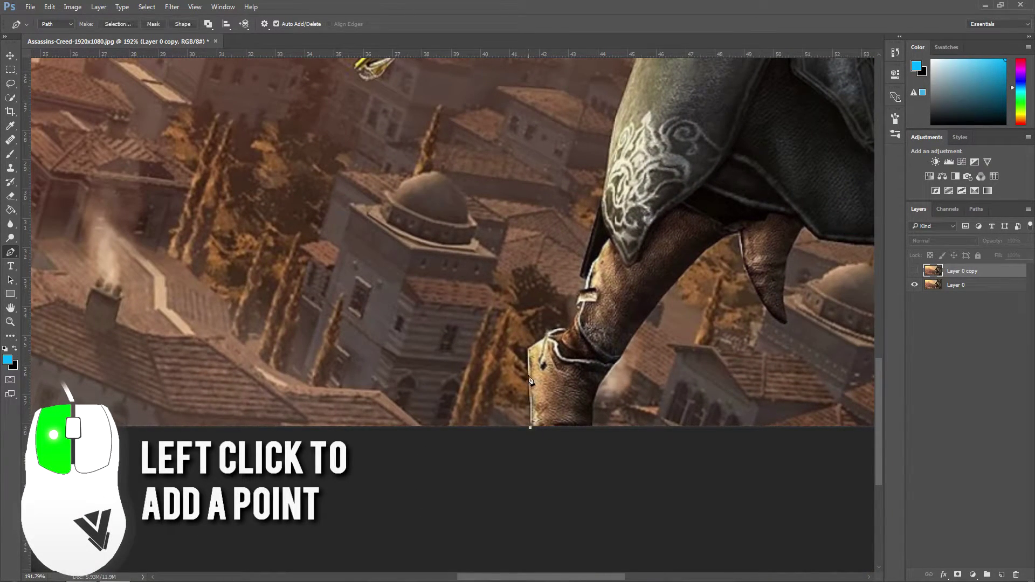
left_click(542, 338)
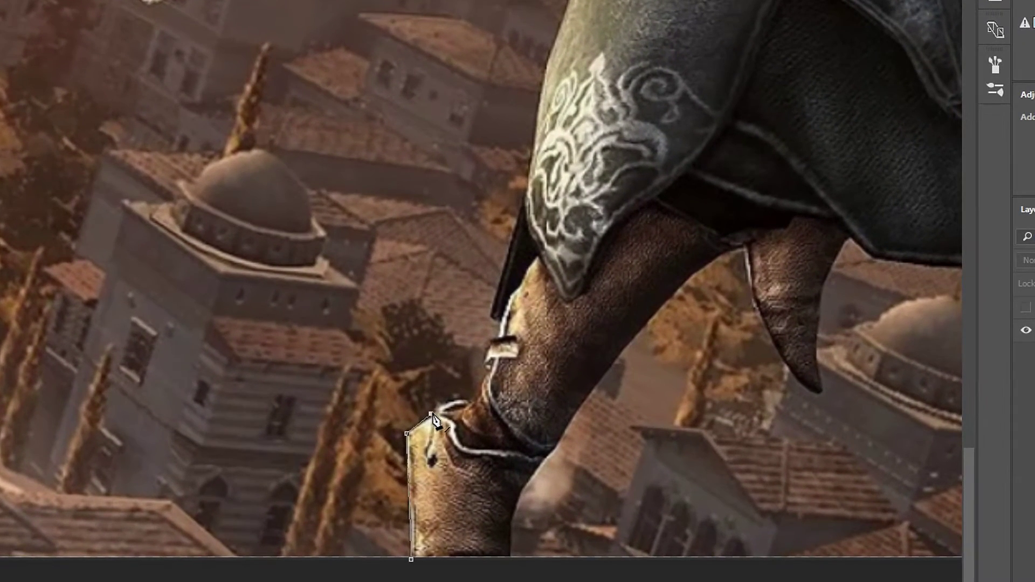
left_click(466, 401)
left_click(472, 400)
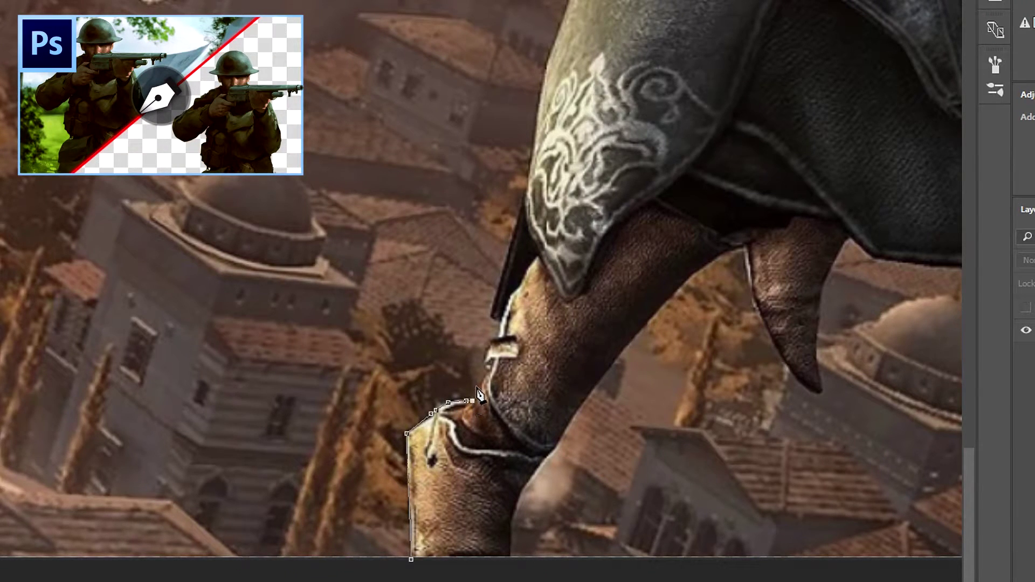
left_click_drag(485, 365, 496, 338)
left_click(492, 320)
left_click(524, 198)
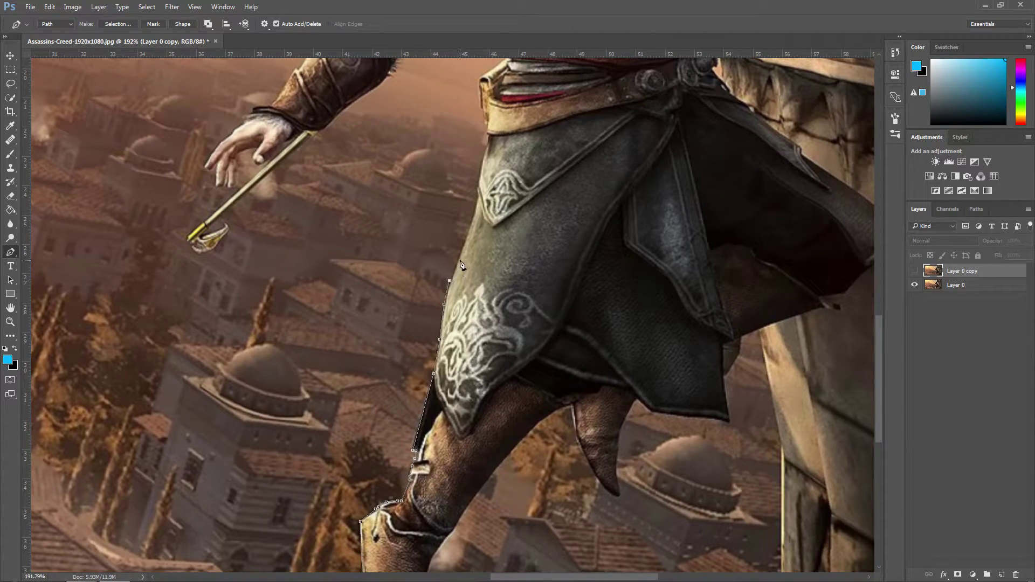
left_click(467, 236)
left_click(473, 214)
scroll(487, 160, "up", 3)
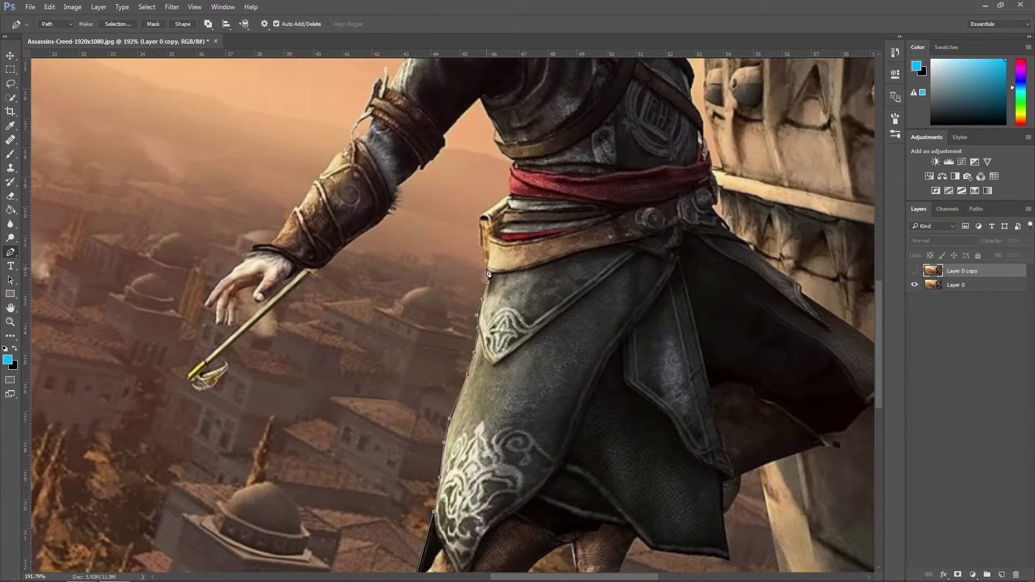
left_click(508, 183)
left_click(512, 161)
scroll(429, 309, "up", 3)
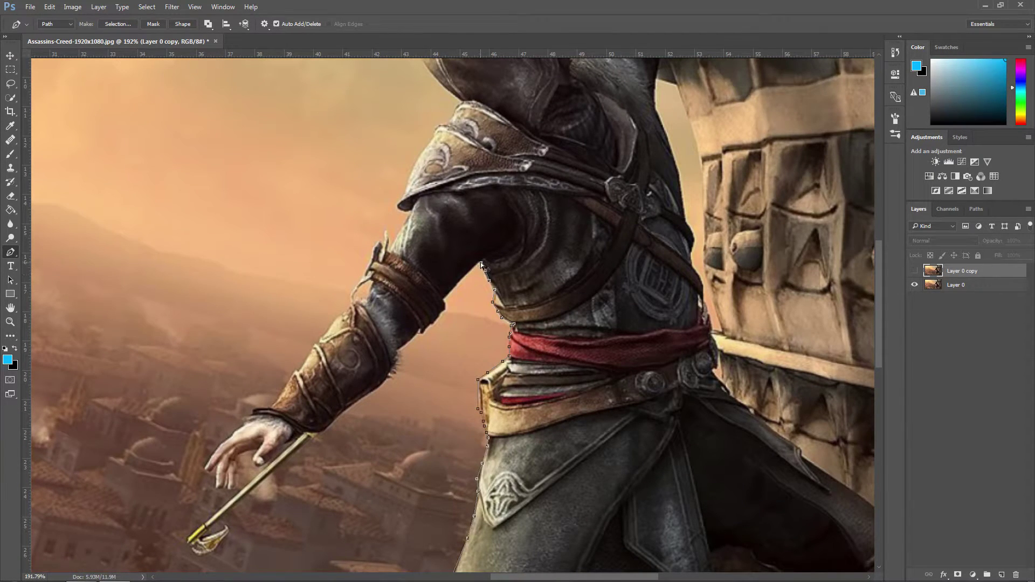
Trace the forearm and sword edges toward the fingers, undoing one misplaced anchor
left_click(413, 337)
left_click(398, 349)
scroll(316, 457, "up", 2)
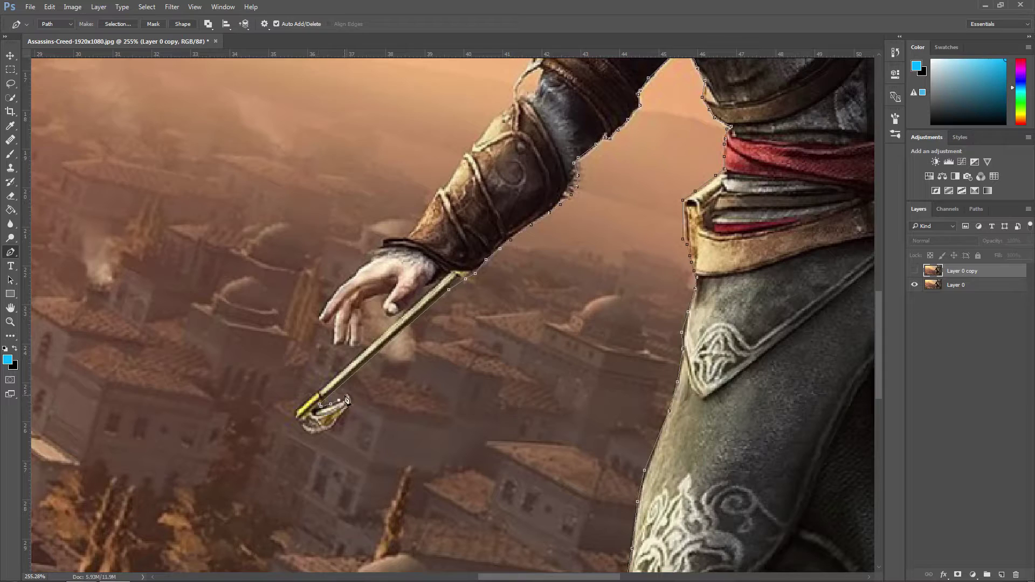
left_click(339, 418)
left_click(334, 427)
left_click(326, 431)
left_click(426, 285)
left_click(418, 289)
left_click(411, 298)
left_click(403, 307)
left_click(395, 313)
left_click(388, 311)
key("ctrl+z")
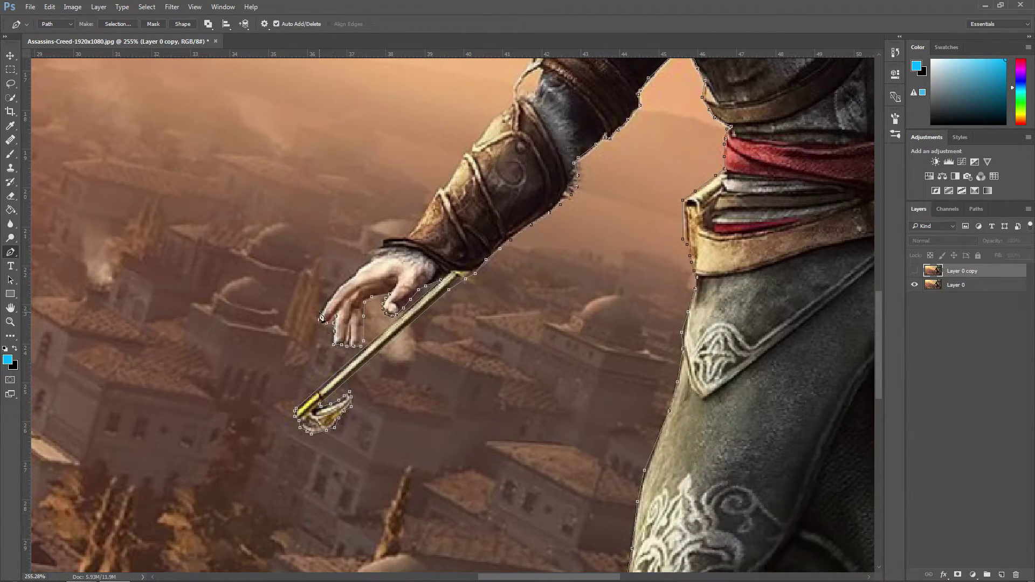
Continue the path over the hand, up the forearm and along the shoulder guard
left_click(374, 254)
left_click(459, 157)
left_click(466, 148)
left_click(471, 139)
scroll(507, 113, "up", 3)
left_click(513, 265)
left_click(522, 254)
left_click(531, 234)
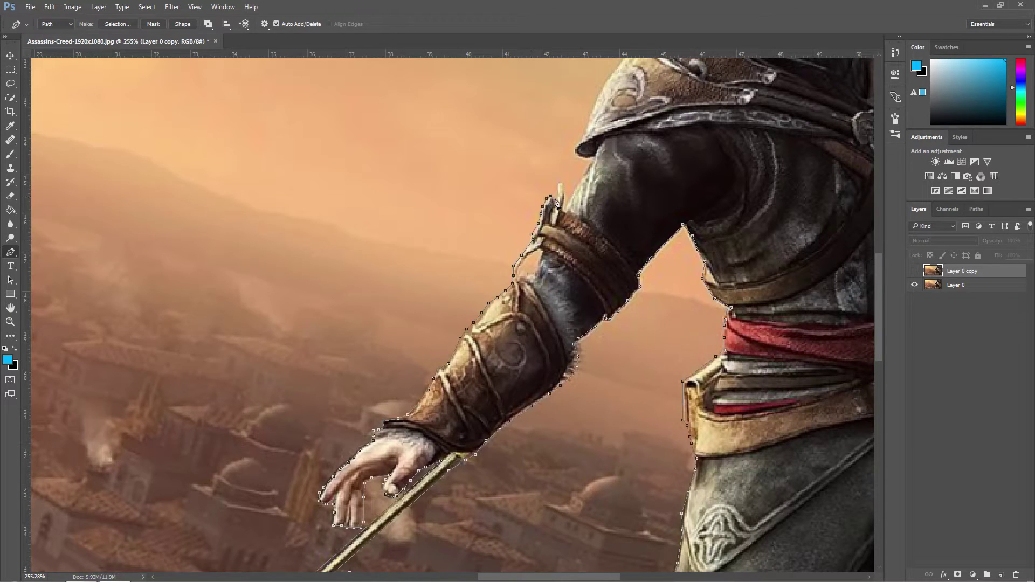
left_click(576, 184)
scroll(601, 117, "up", 2)
left_click(623, 185)
left_click(639, 176)
left_click(651, 161)
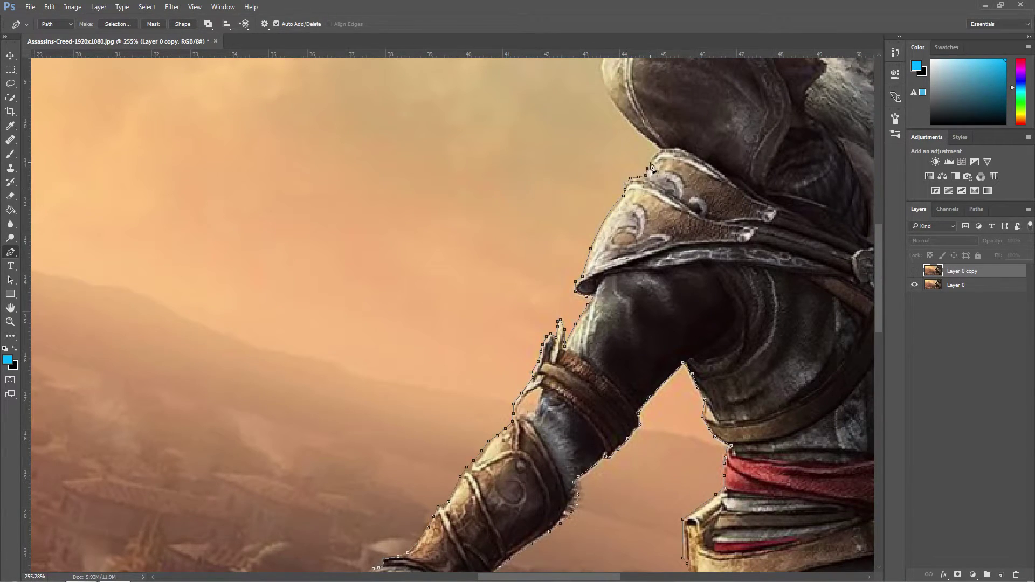
left_click(658, 150)
scroll(647, 142, "up", 2)
Trace the path up the hood's edge, across its top and down around the hood tip
left_click(643, 265)
left_click(623, 247)
left_click(614, 234)
left_click(605, 216)
left_click_drag(620, 163, 649, 142)
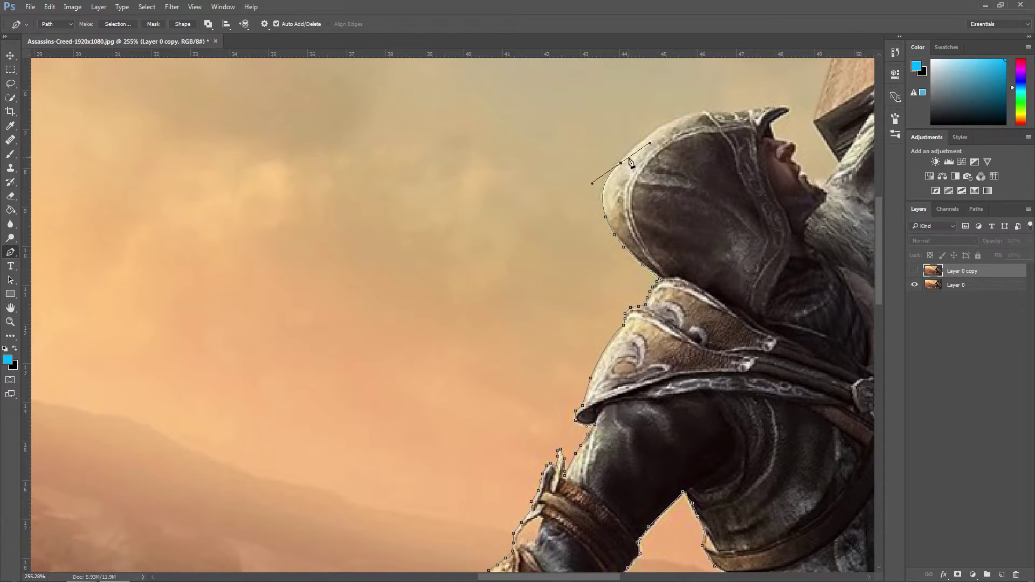
key("Return")
left_click(620, 160)
left_click(640, 141)
left_click(653, 130)
left_click(684, 115)
left_click(702, 111)
left_click(712, 110)
left_click(738, 109)
left_click(756, 108)
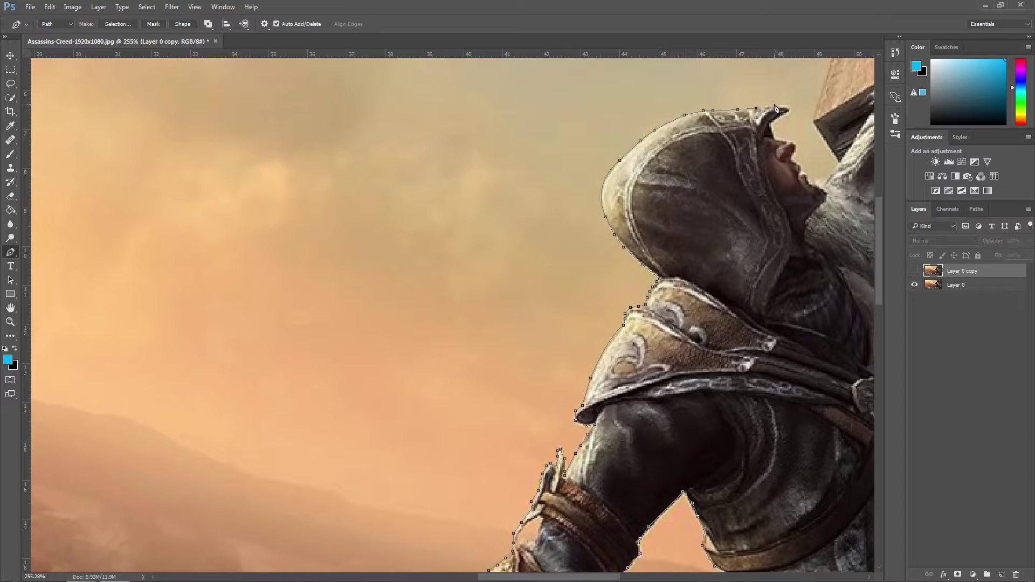
left_click(771, 123)
left_click(772, 130)
left_click(778, 135)
Trace pen anchors from the chin up the raised arm to the bracer
scroll(377, 323, "up", 2)
left_click(391, 345)
left_click(393, 353)
left_click(409, 354)
left_click(428, 336)
left_click(440, 313)
left_click(453, 291)
left_click(467, 264)
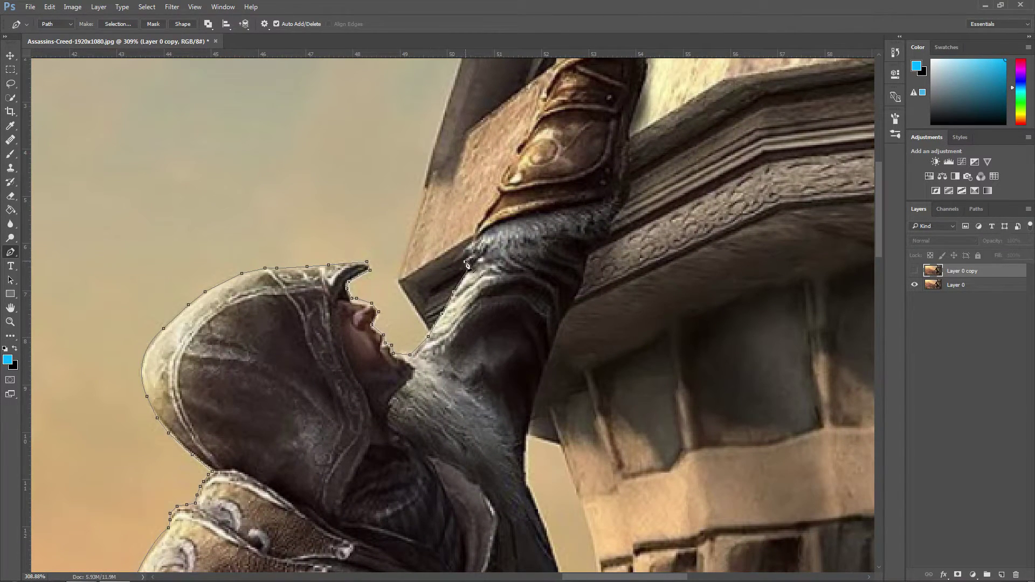
left_click(469, 244)
left_click(480, 219)
left_click(492, 195)
left_click(500, 178)
left_click(507, 165)
left_click(521, 138)
left_click(528, 122)
Trace over the top of the hand across the fingers and down its underside to the wrist
scroll(574, 204, "up", 3)
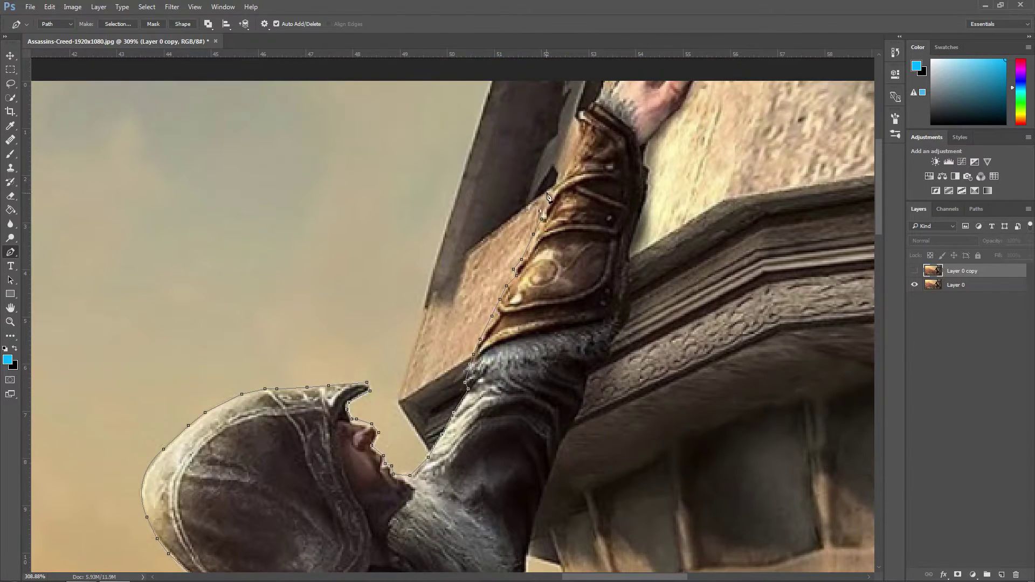
scroll(620, 218, "up", 3)
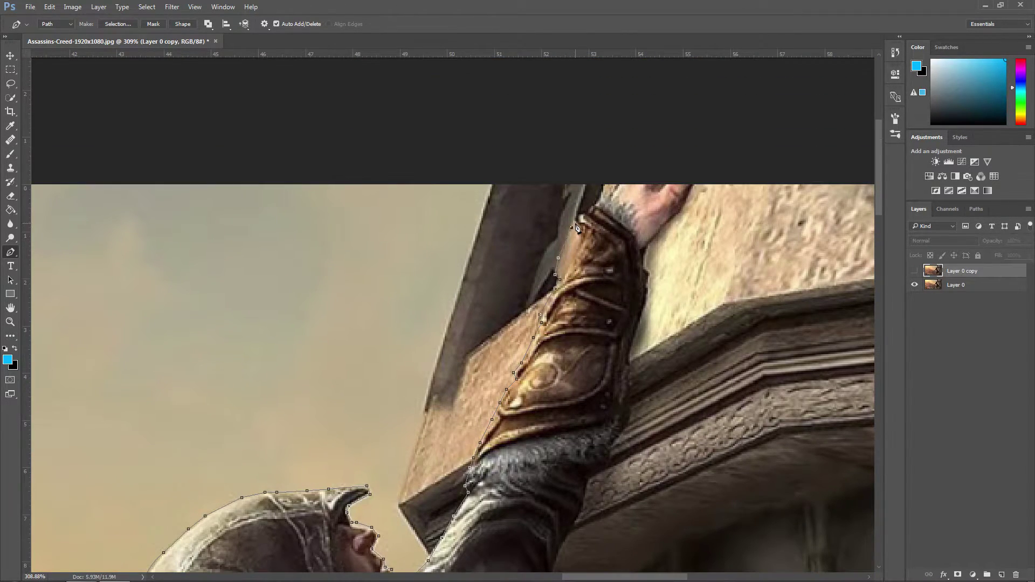
left_click(594, 204)
left_click(619, 187)
left_click(646, 176)
left_click(658, 181)
left_click(669, 179)
left_click(694, 175)
left_click(688, 197)
left_click(680, 212)
left_click(666, 225)
left_click(653, 239)
left_click(643, 249)
left_click(646, 271)
left_click(647, 281)
left_click(646, 293)
left_click(629, 349)
left_click(629, 381)
Continue the path down the arm's right edge, including one curved anchor
scroll(633, 401, "down", 3)
left_click(631, 294)
left_click_drag(617, 335, 606, 347)
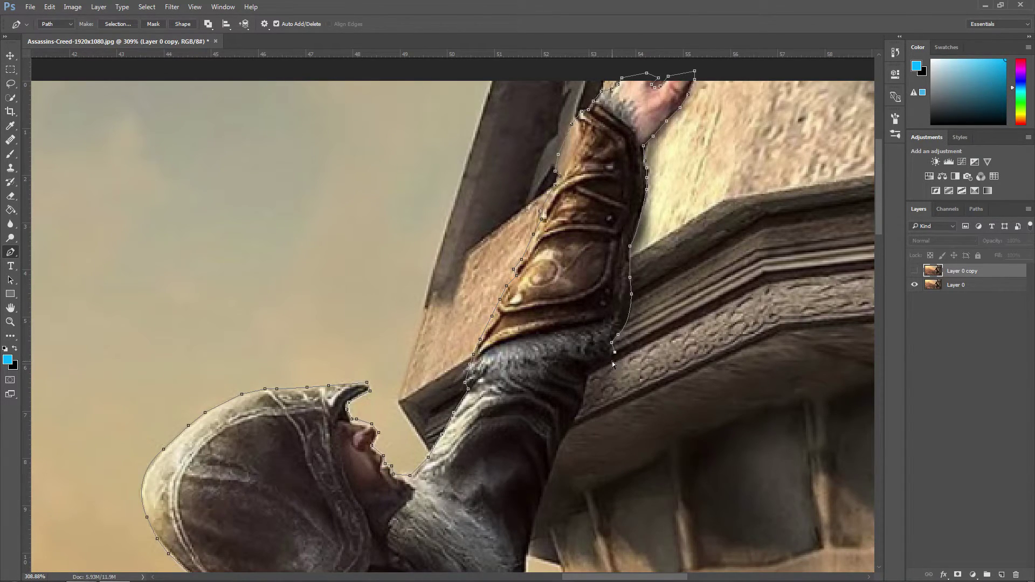
left_click(609, 362)
left_click(600, 368)
left_click(593, 374)
left_click(586, 378)
left_click(586, 388)
scroll(585, 388, "down", 4)
left_click(581, 260)
left_click(576, 269)
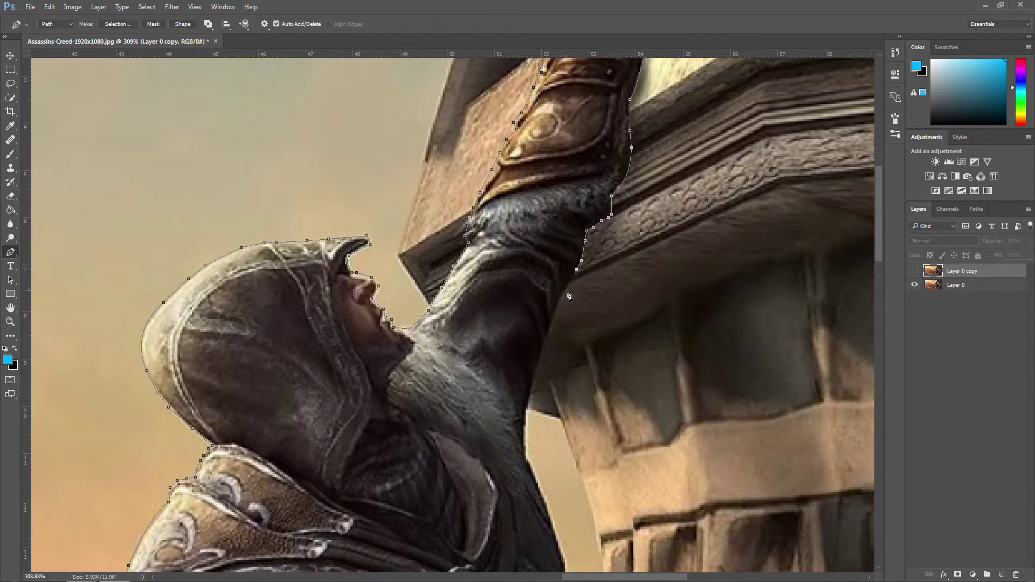
left_click(548, 335)
left_click(541, 355)
left_click(534, 376)
left_click(528, 402)
left_click(524, 421)
left_click(526, 460)
left_click(535, 474)
Extend the outline down toward the body, past the red sash and along the belt edge
scroll(536, 476, "down", 4)
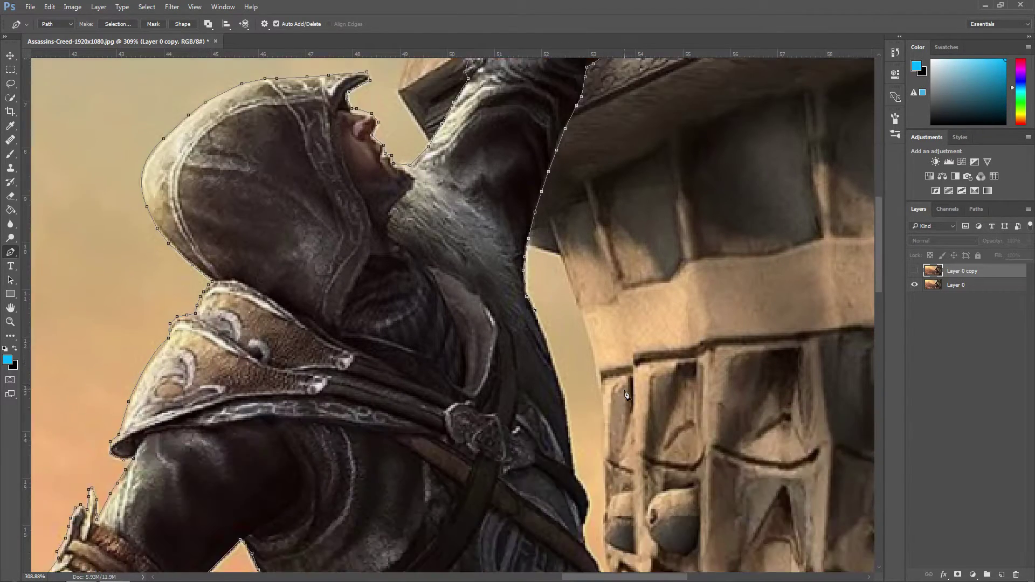
scroll(625, 394, "down", 1)
left_click(565, 353)
left_click(570, 383)
left_click(573, 396)
left_click(575, 410)
left_click(578, 423)
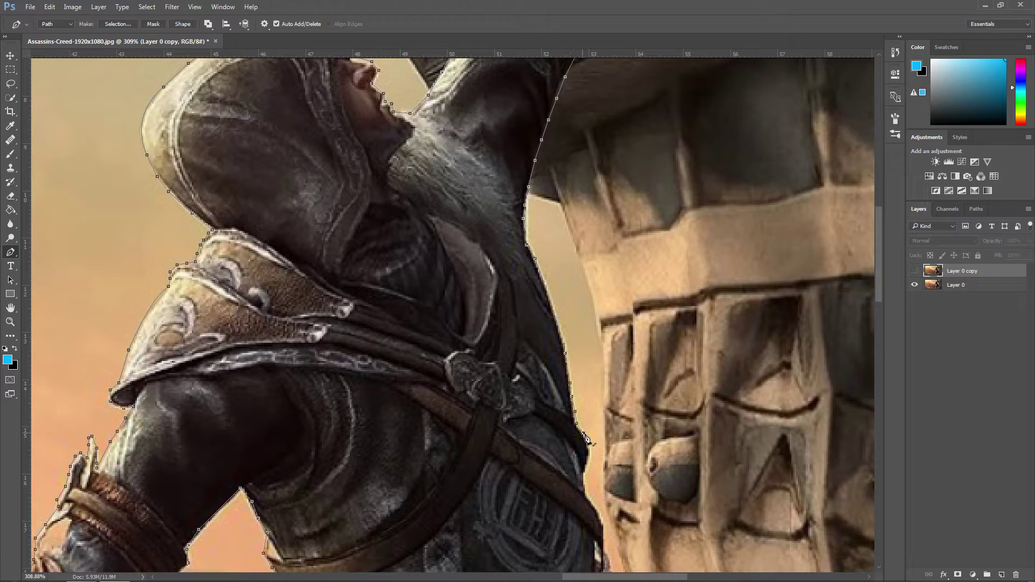
scroll(606, 473, "down", 4)
left_click(586, 299)
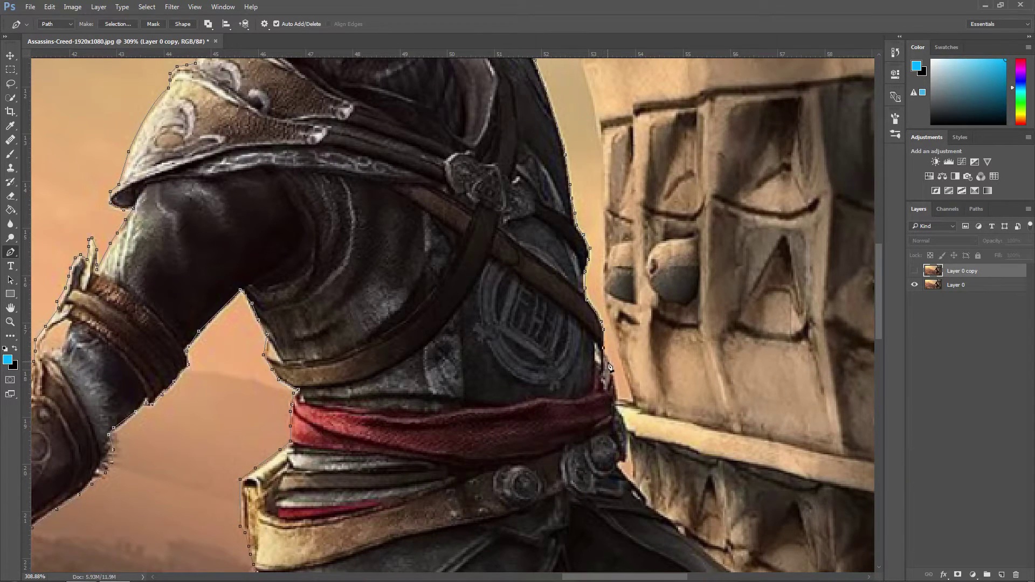
left_click(626, 431)
left_click(619, 464)
left_click(634, 493)
Outline the coat's upper edge, then its right edge and the start of its lower edge
scroll(634, 494, "down", 7)
scroll(633, 493, "right", 5)
left_click(394, 174)
left_click(413, 184)
left_click(424, 200)
left_click(438, 211)
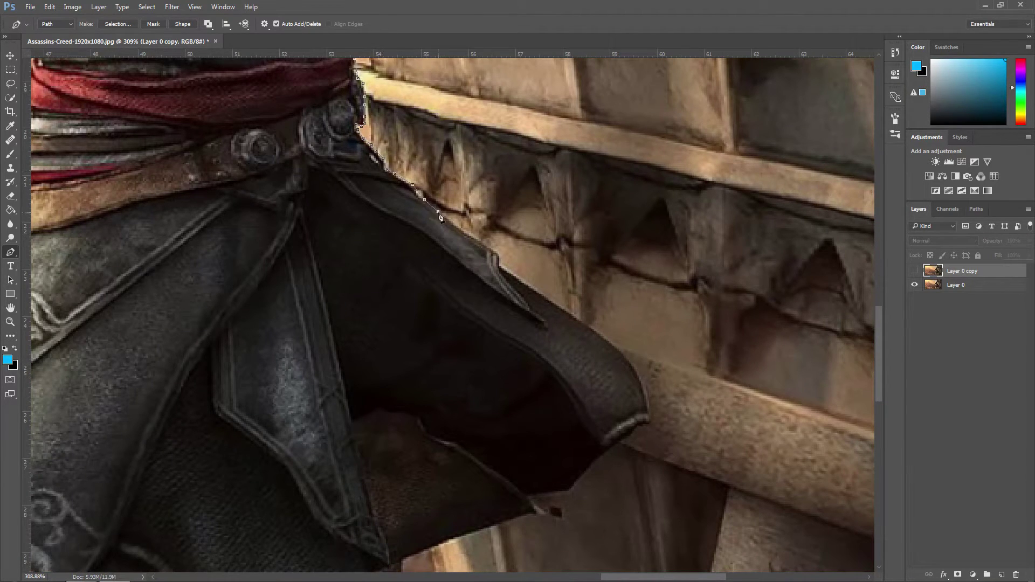
left_click(458, 229)
left_click(476, 240)
left_click(493, 251)
left_click(501, 256)
left_click_drag(649, 418, 649, 425)
left_click(639, 425)
left_click(630, 432)
left_click(615, 443)
left_click(597, 456)
left_click(586, 470)
left_click(581, 480)
Trace around the pointed coat tip and back along its lower and right edges
scroll(593, 409, "down", 3)
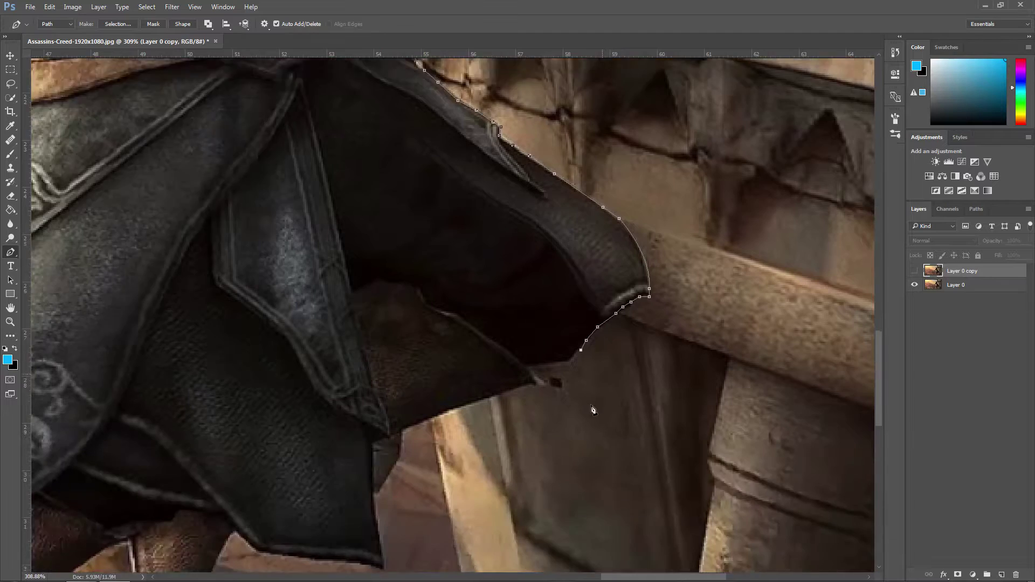
scroll(593, 410, "down", 3)
left_click(577, 202)
left_click(564, 208)
left_click(536, 218)
left_click(548, 222)
left_click(561, 226)
left_click(541, 232)
left_click(525, 235)
left_click(500, 239)
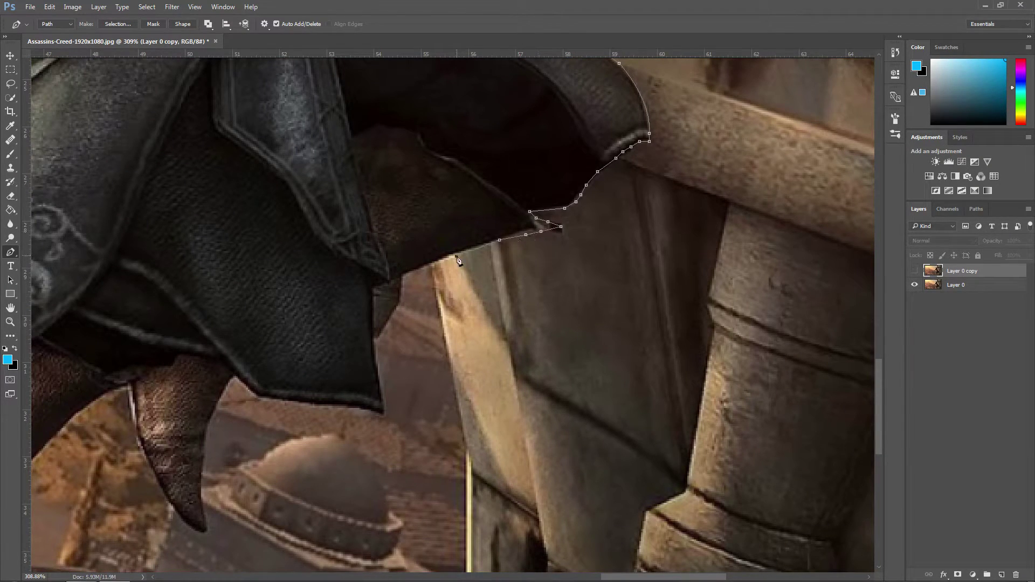
left_click(401, 298)
left_click(396, 311)
left_click(384, 330)
left_click(378, 337)
left_click(374, 339)
left_click(376, 361)
scroll(383, 418, "down", 2)
Undo a misplaced anchor and continue the outline along the coat's lower edge
key("ctrl+z")
left_click(314, 294)
left_click(294, 291)
left_click(275, 288)
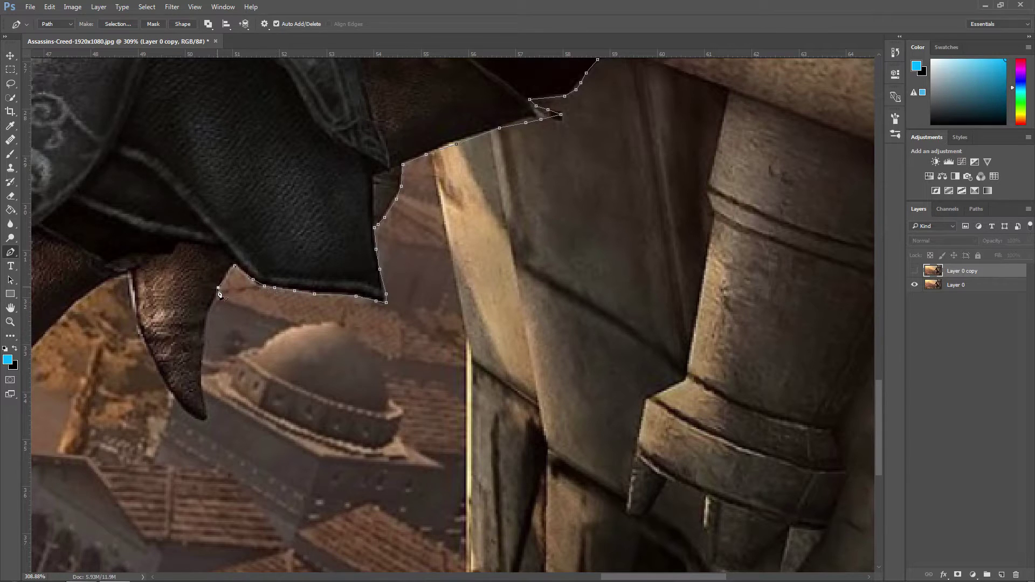
left_click(203, 352)
left_click(201, 382)
Trace down the leg's right edge, starting with a curved anchor
left_click_drag(625, 576, 552, 571)
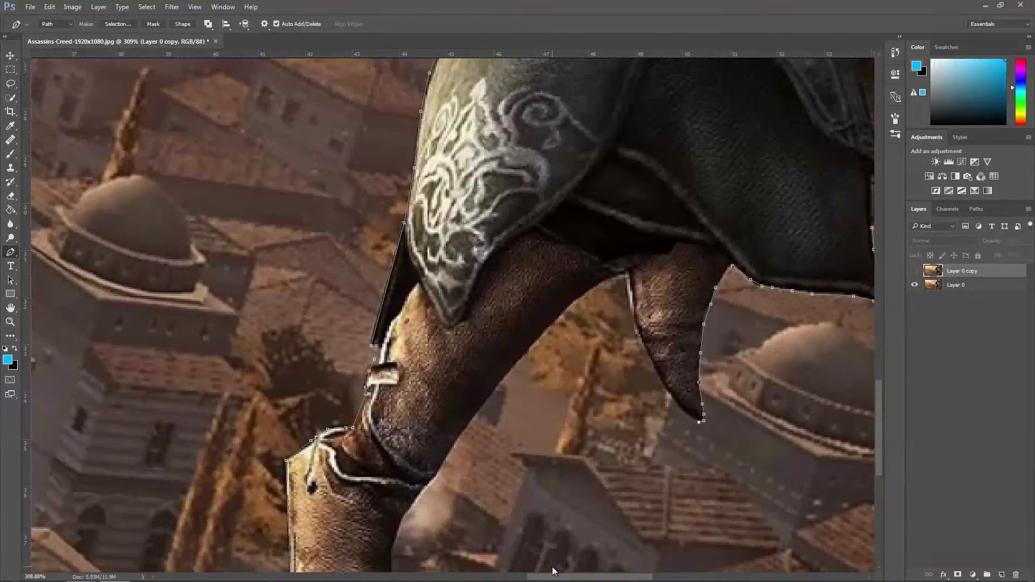
left_click_drag(634, 326, 629, 303)
left_click(473, 416)
left_click(449, 454)
scroll(449, 454, "down", 3)
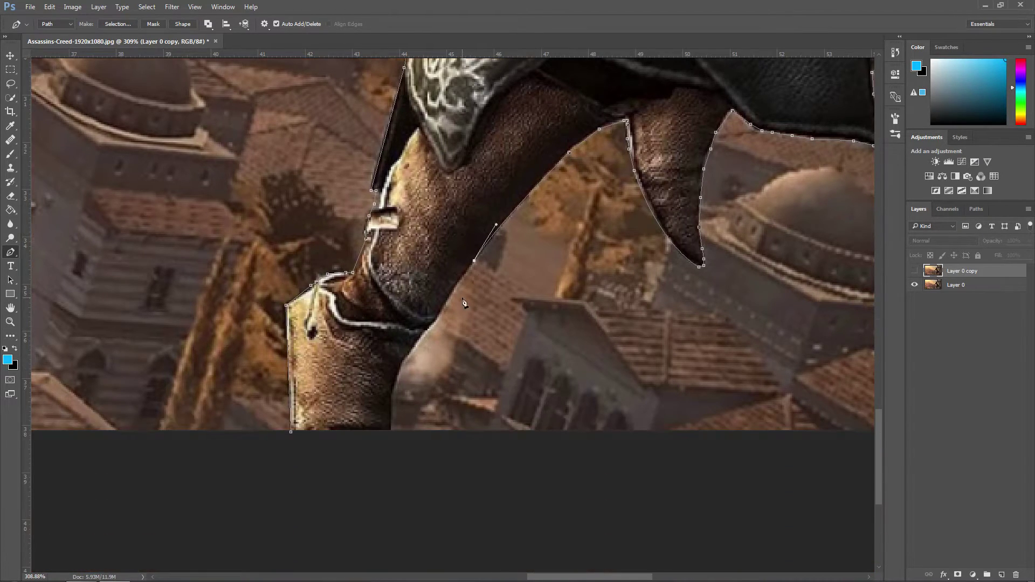
left_click(434, 319)
left_click(423, 335)
left_click(400, 366)
left_click(395, 386)
left_click(391, 401)
Add the last anchors below the leg and along the image bottom, then load the path as a selection
left_click(391, 420)
left_click(392, 432)
left_click(322, 447)
key("ctrl+Return")
scroll(589, 339, "down", 6)
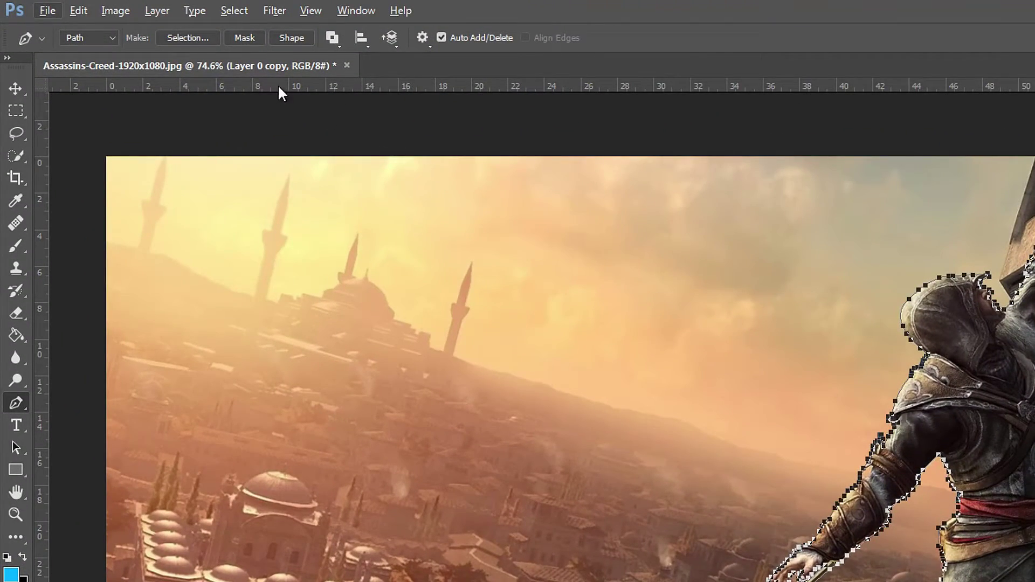
Make a selection from the path with a Feather Radius of 2 pixels
left_click(189, 40)
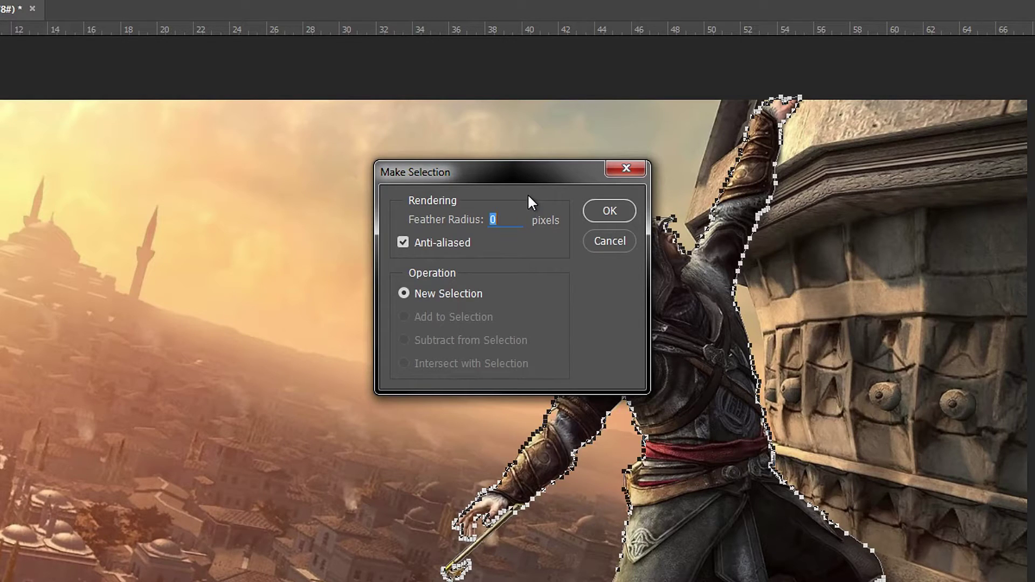
type("2")
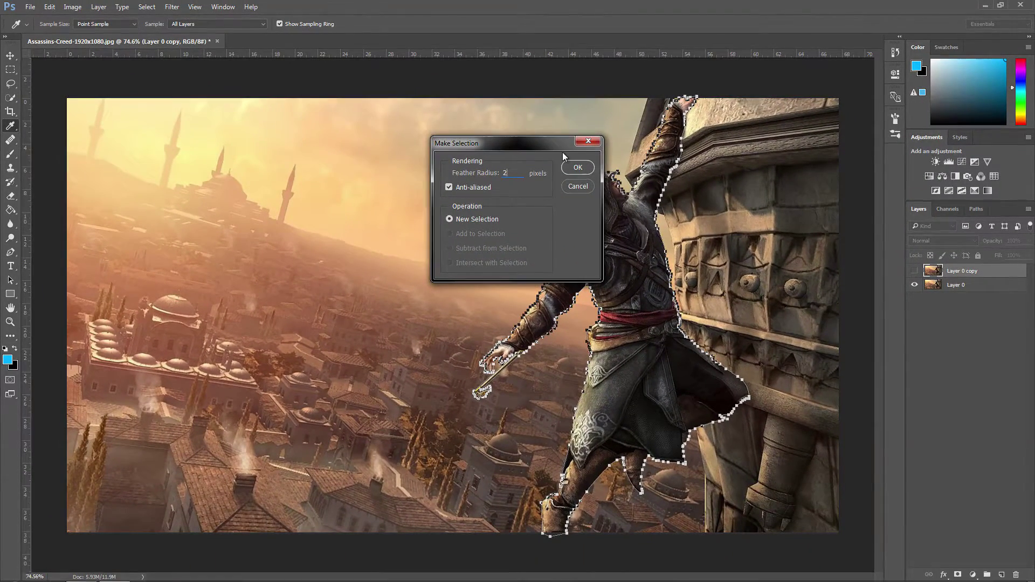
left_click(577, 169)
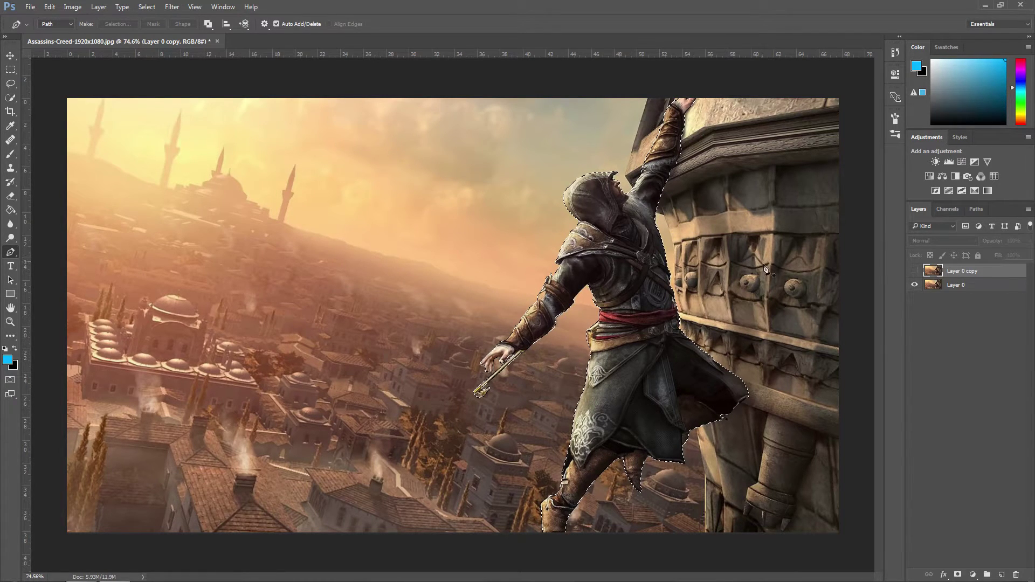
Copy the selected assassin from Layer 0 to a new Layer 1 with Ctrl+J and hide Layer 0
left_click(955, 286)
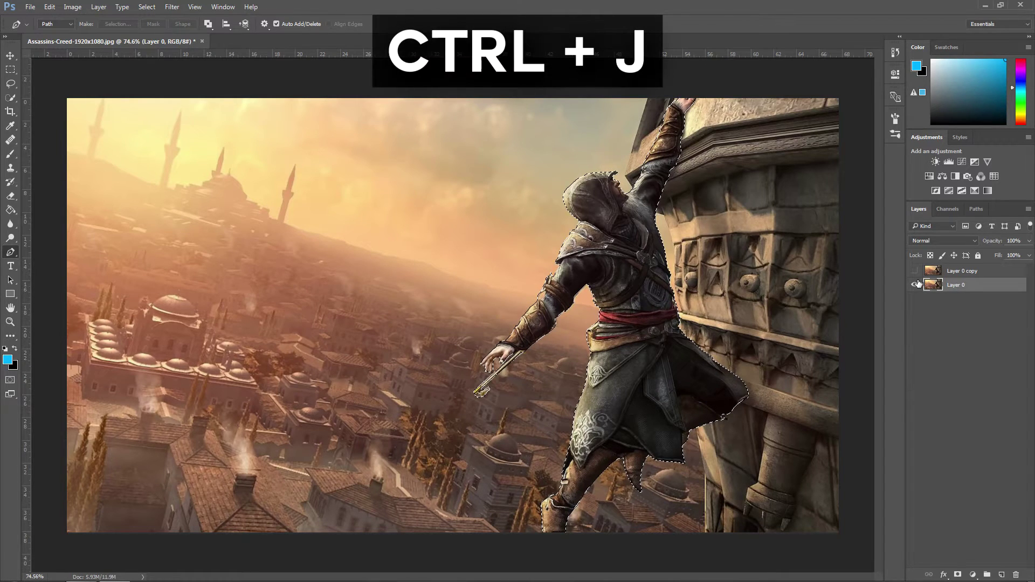
key("ctrl+j")
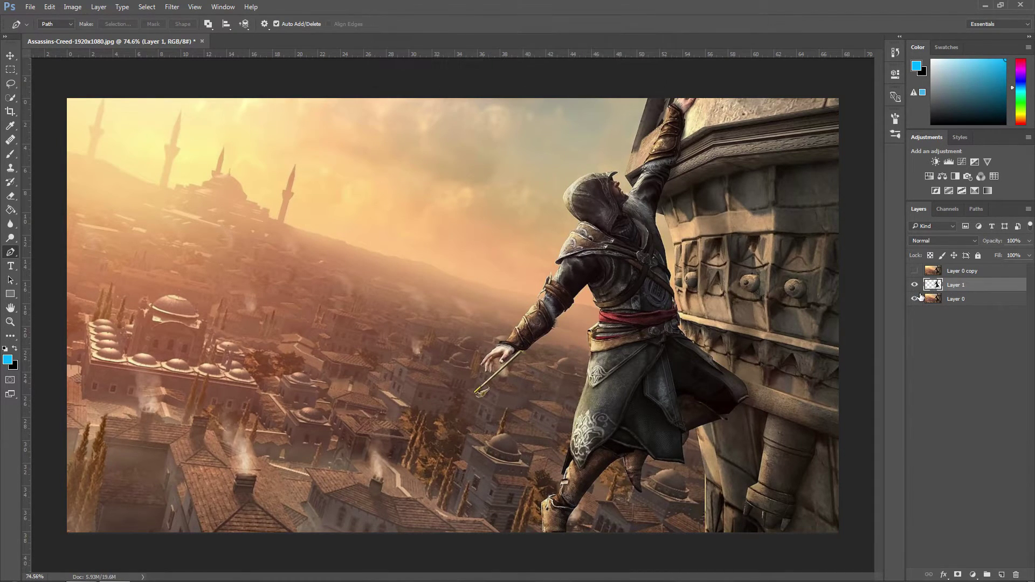
left_click(915, 298)
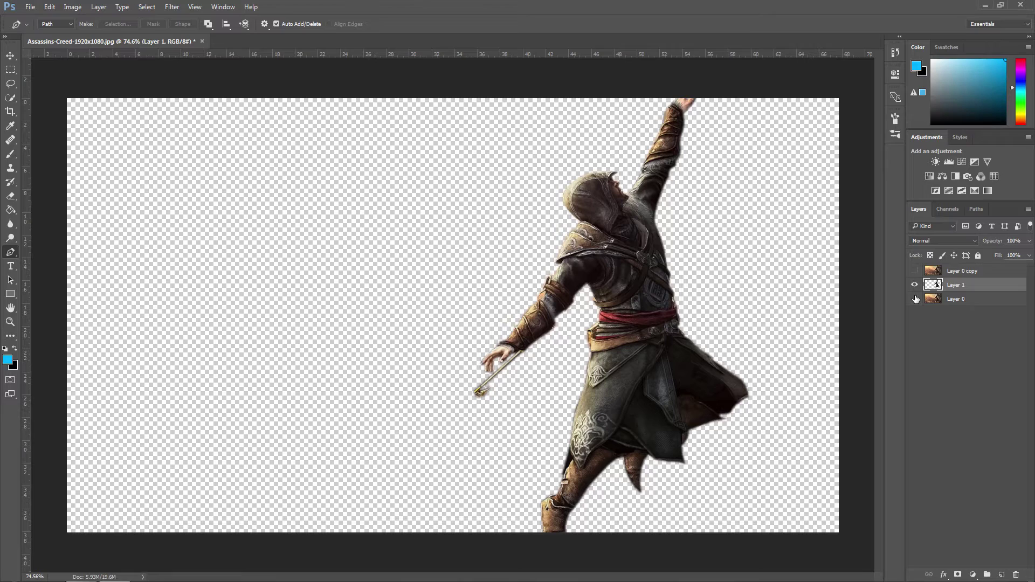
Compare the cut-out with Layer 0 shown and hidden, then zoom in to inspect its feathered edges
left_click(915, 299)
left_click(915, 299)
scroll(678, 203, "up", 4)
scroll(679, 205, "up", 8)
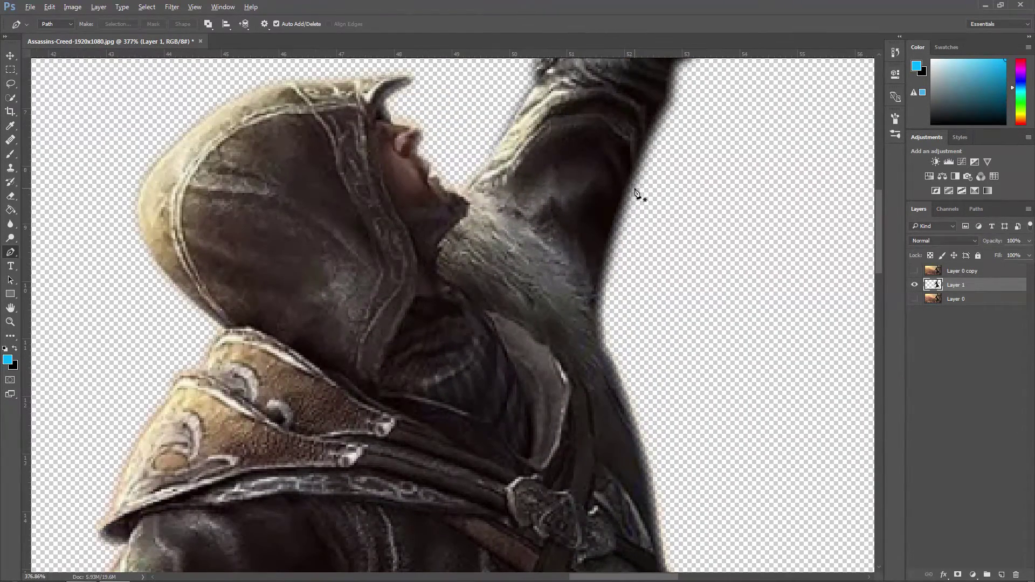
scroll(681, 150, "up", 1)
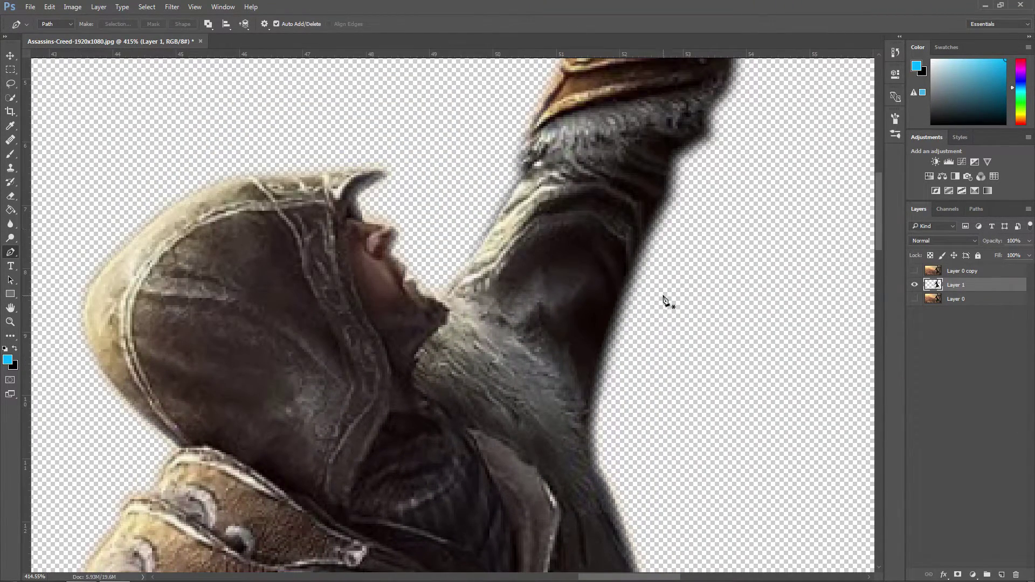
scroll(668, 295, "down", 10)
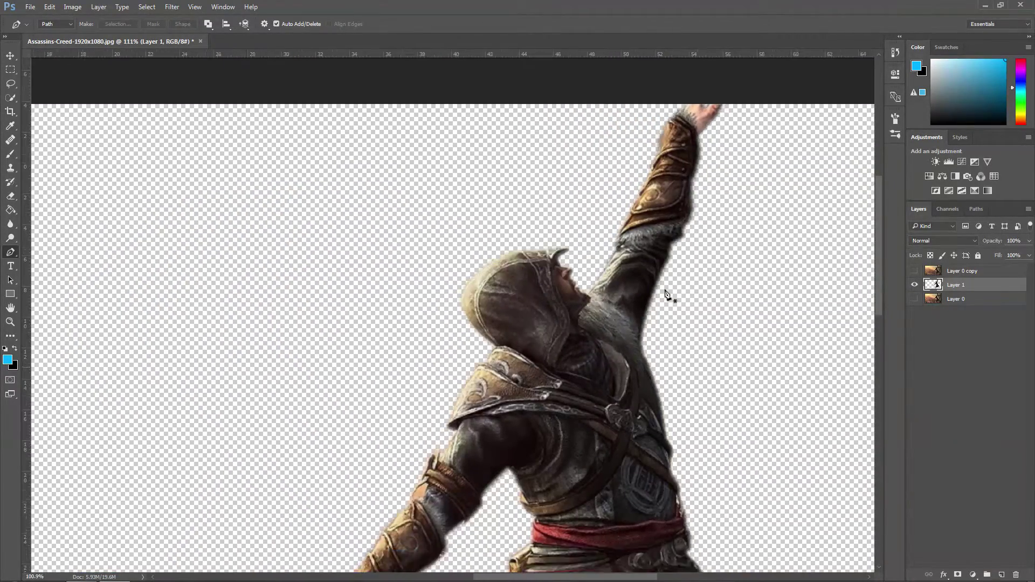
Show and select Layer 0, then apply a Gaussian Blur with an 8-pixel radius
left_click(914, 298)
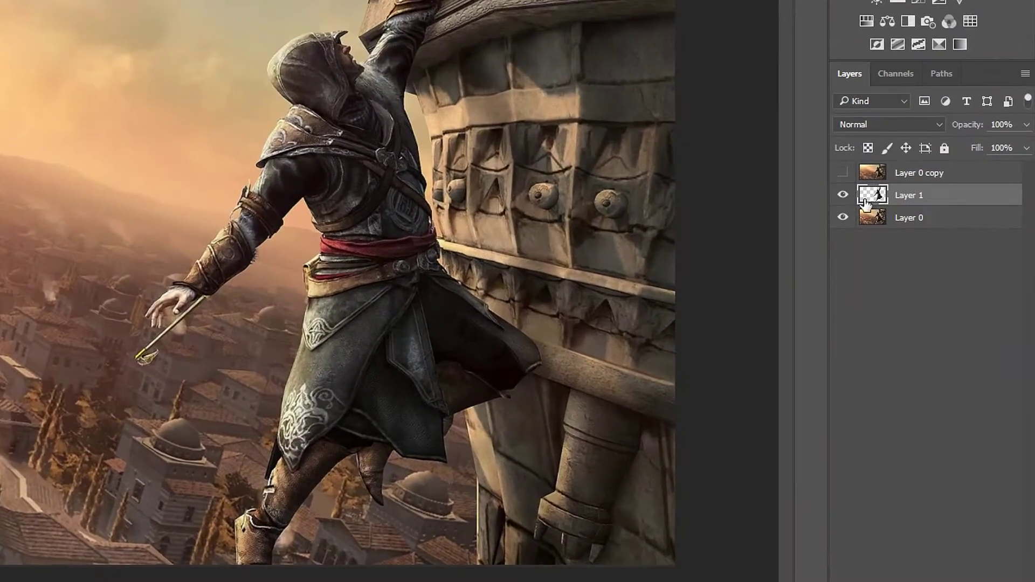
left_click(910, 225)
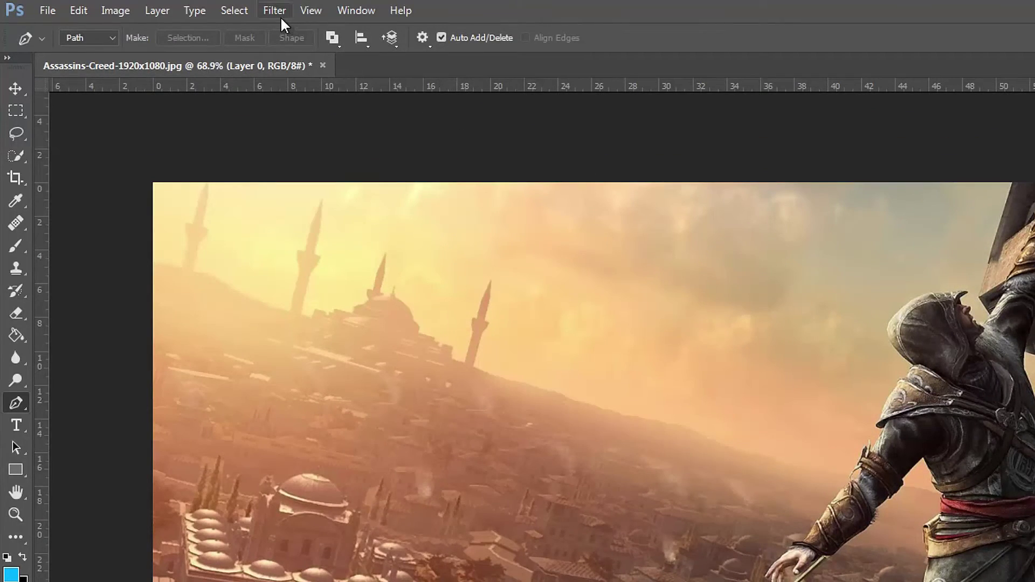
left_click(279, 15)
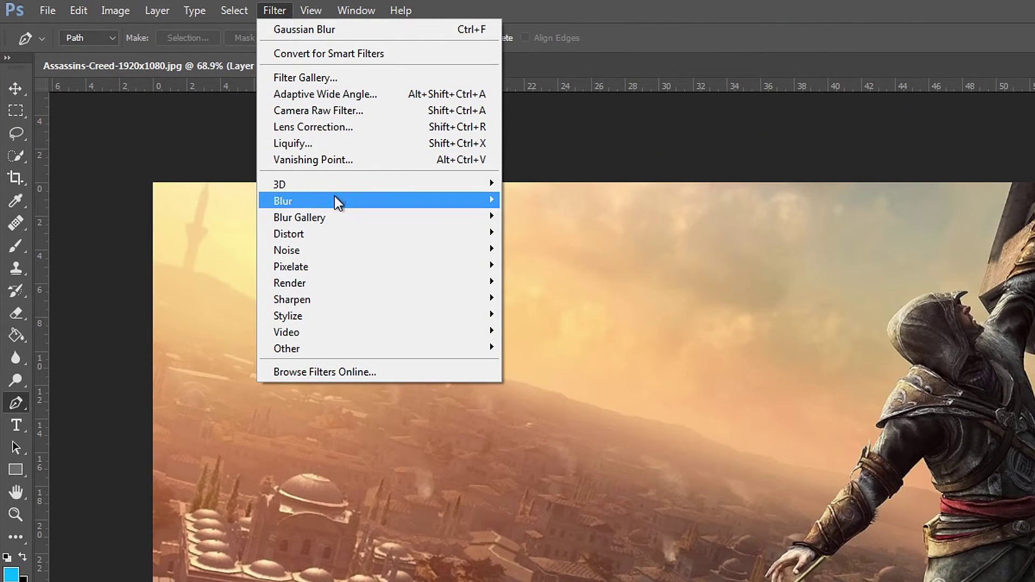
mouse_move(334, 201)
left_click(533, 266)
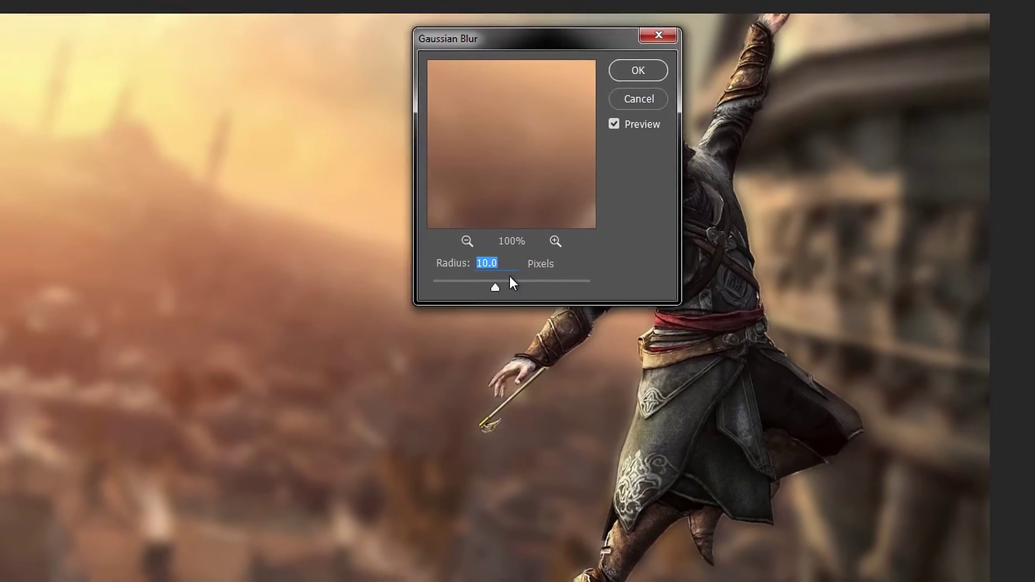
left_click_drag(462, 297, 487, 301)
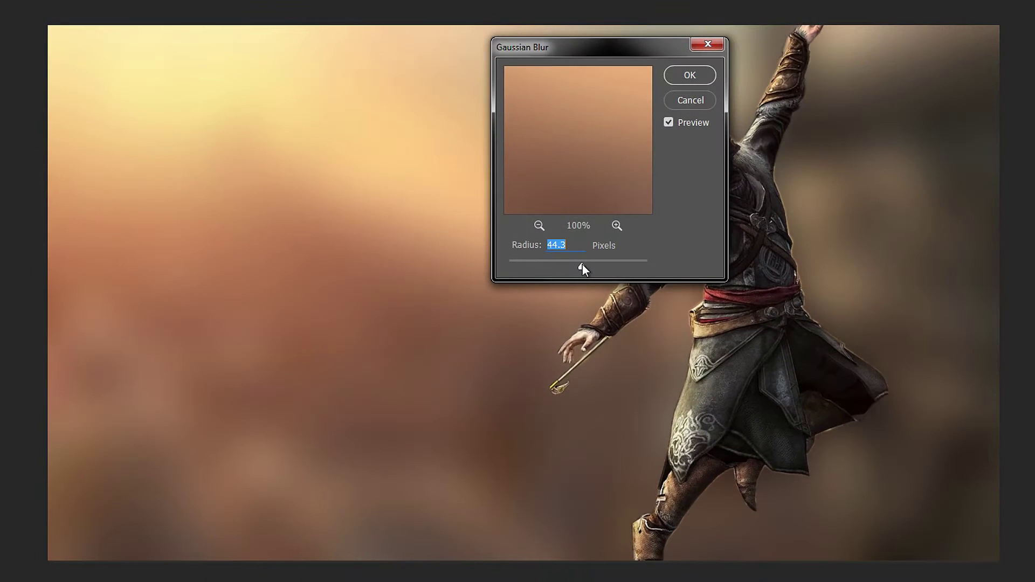
left_click_drag(641, 49, 408, 43)
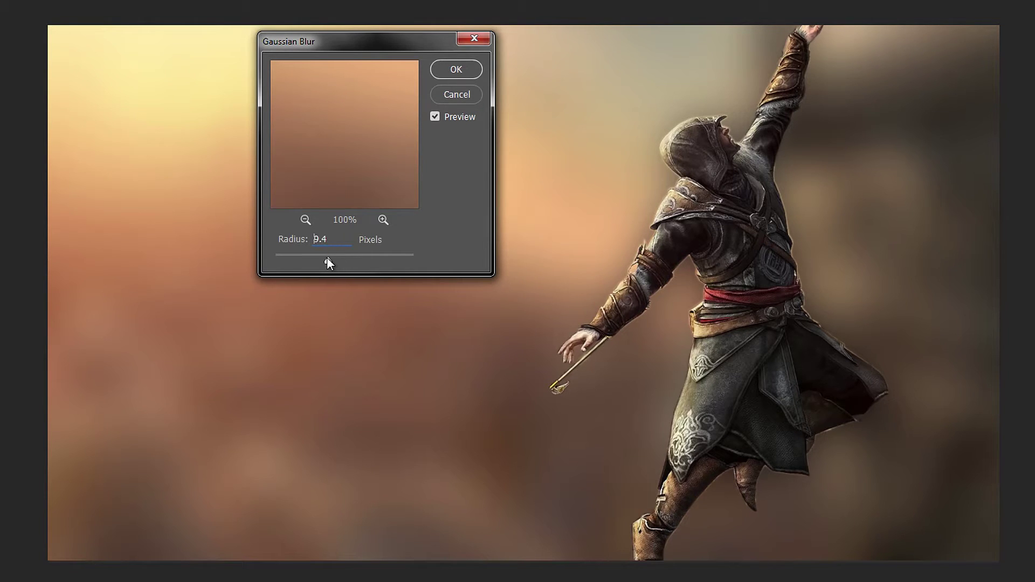
left_click_drag(327, 258, 316, 257)
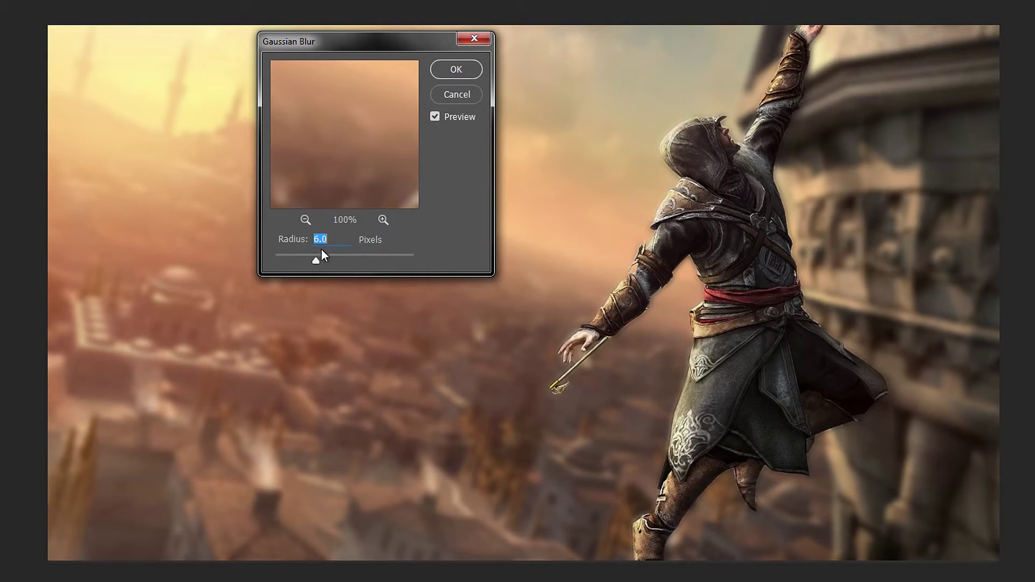
type("8")
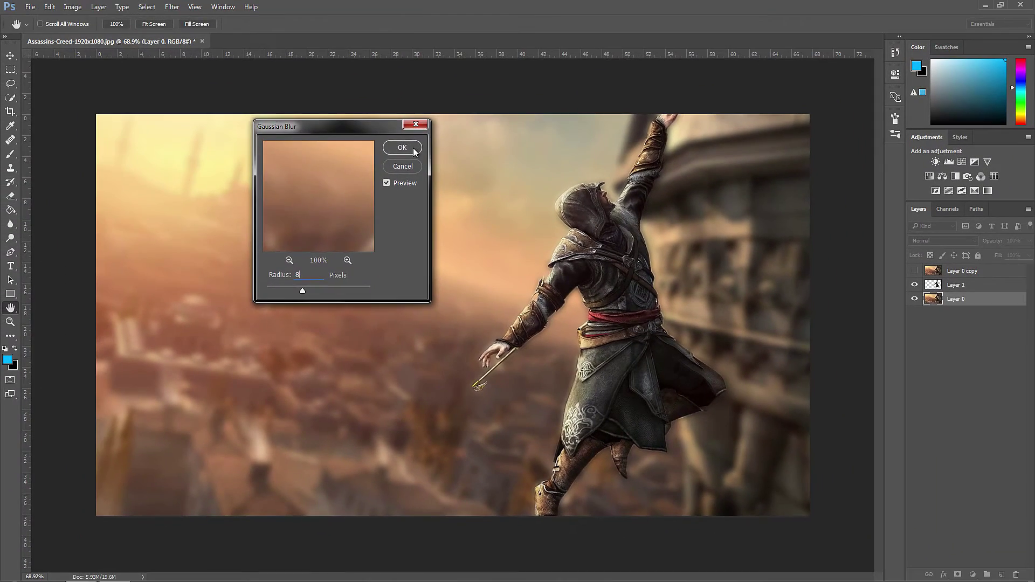
left_click(456, 69)
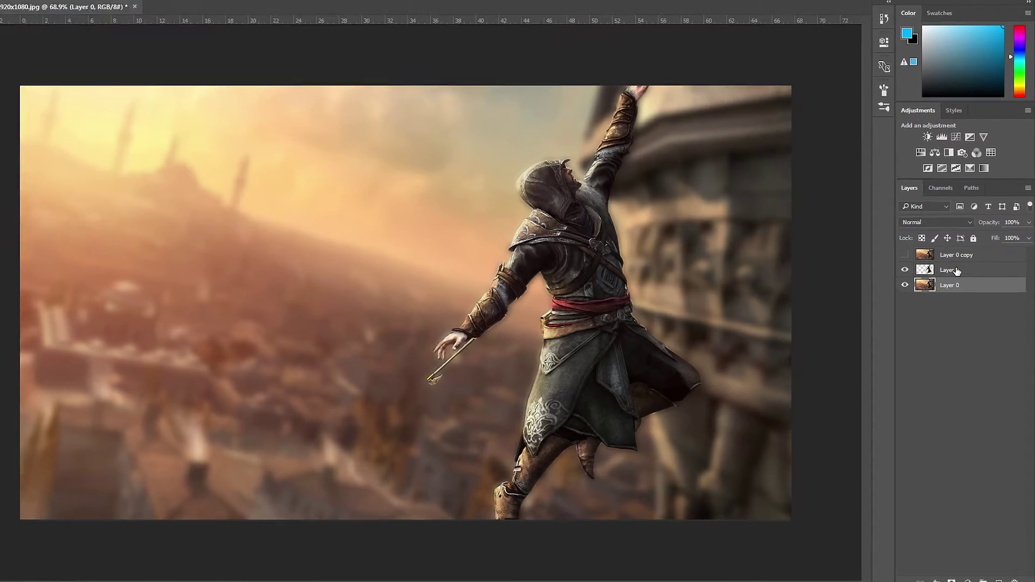
Apply the Sharpen filter to the cut-out assassin on Layer 1
left_click(956, 271)
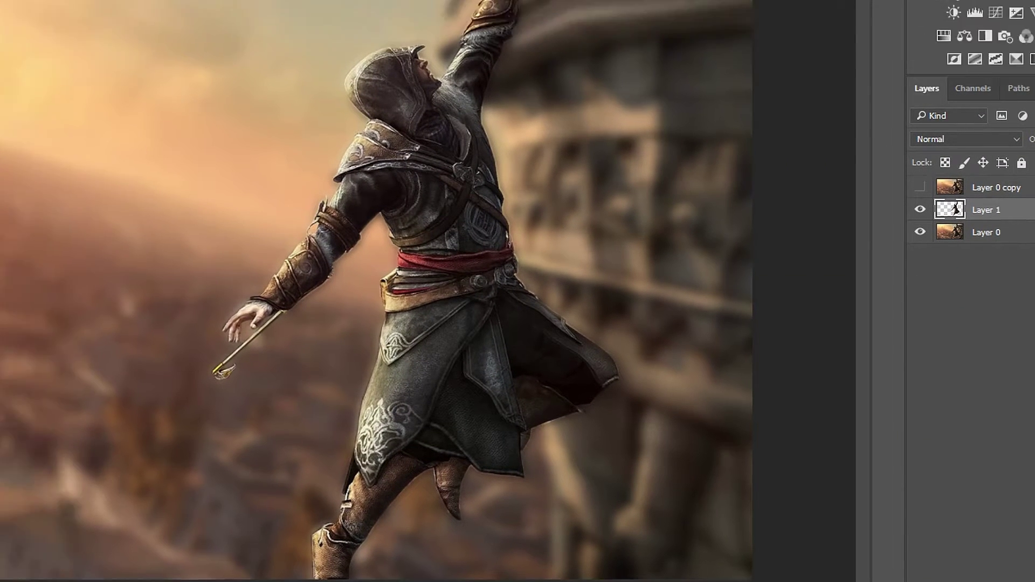
left_click(273, 10)
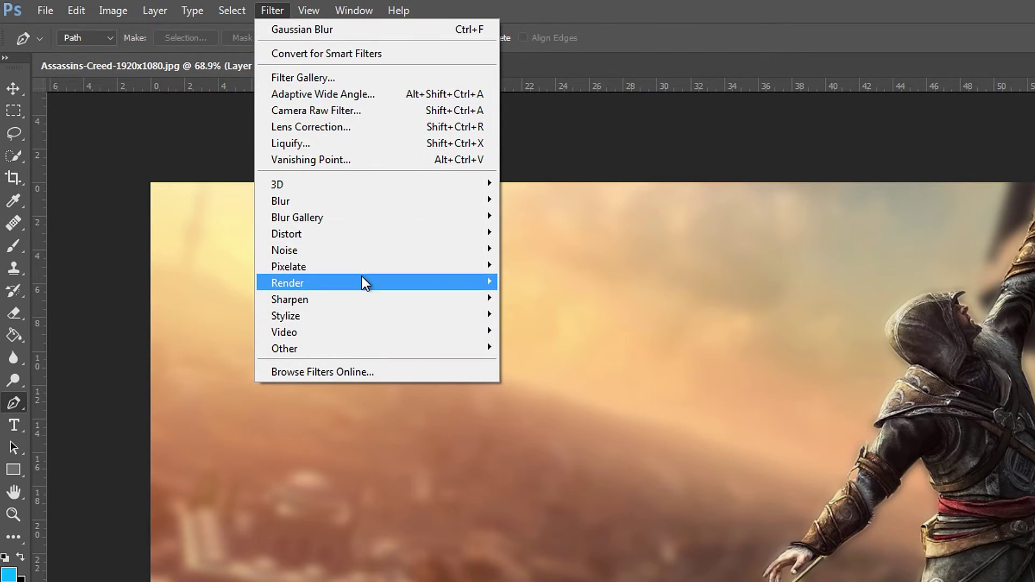
mouse_move(347, 300)
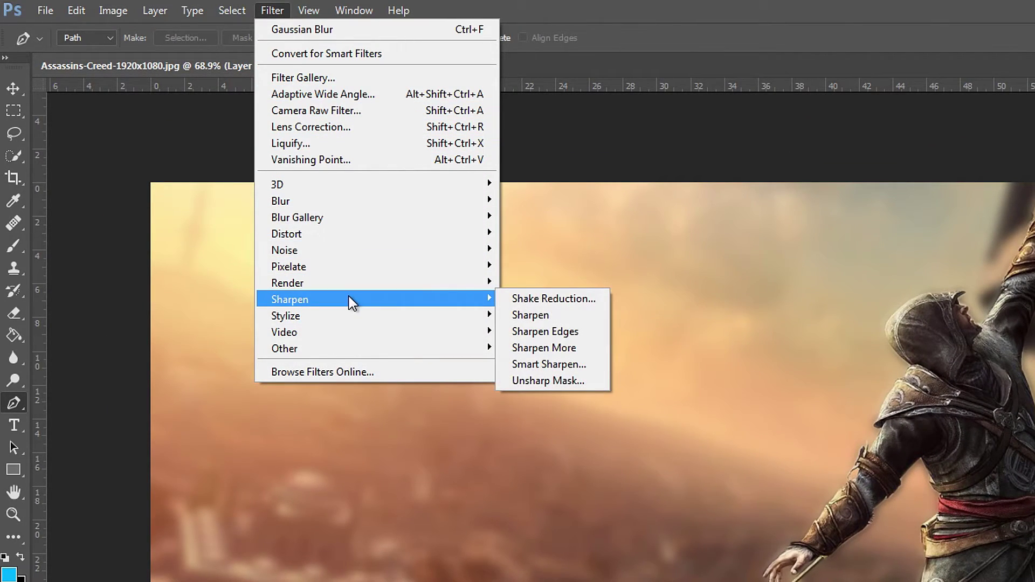
left_click(516, 315)
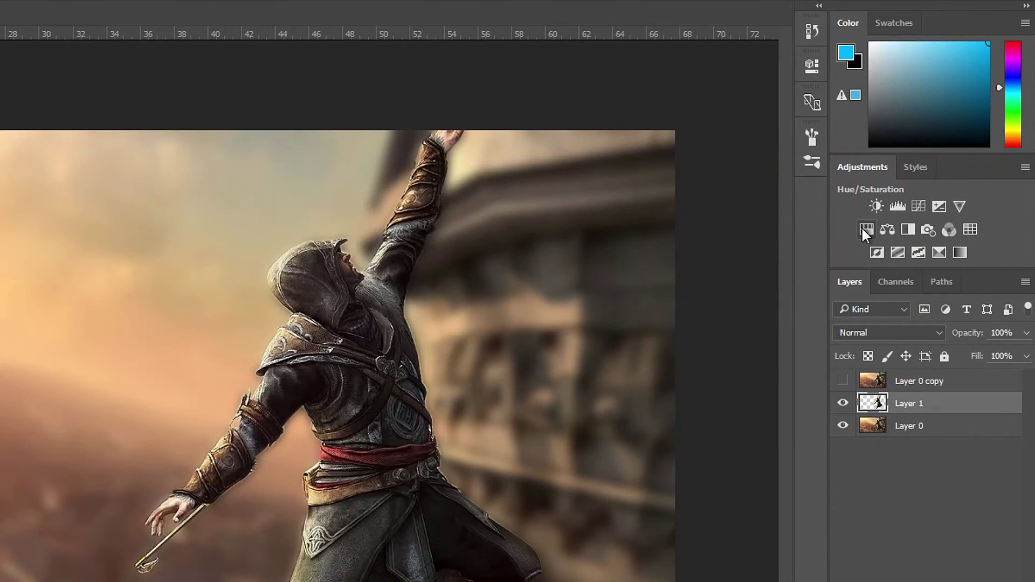
Add Hue/Saturation at saturation +2 and Brightness/Contrast with contrast raised to 12
left_click(930, 177)
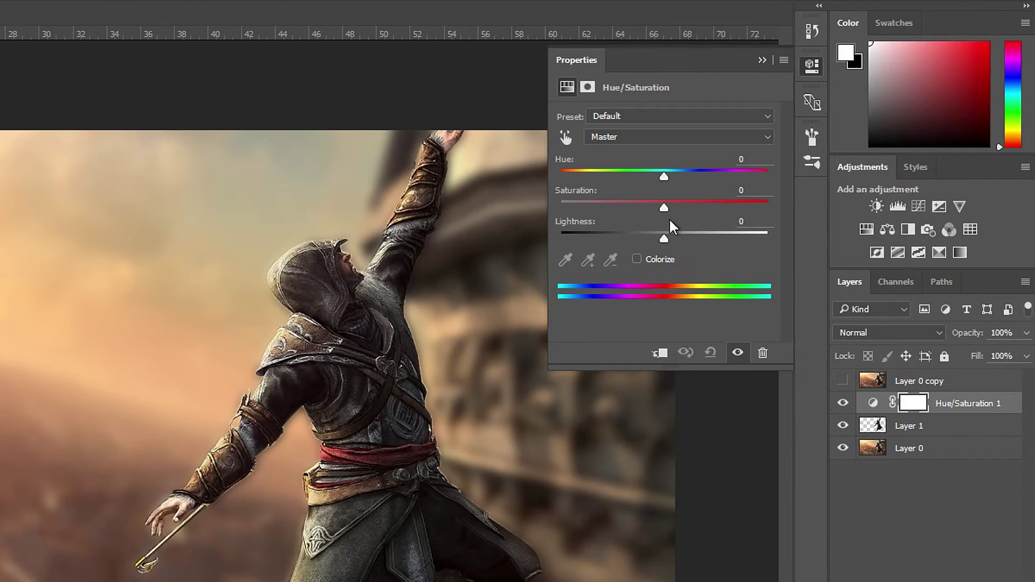
left_click_drag(665, 205, 666, 204)
left_click(878, 205)
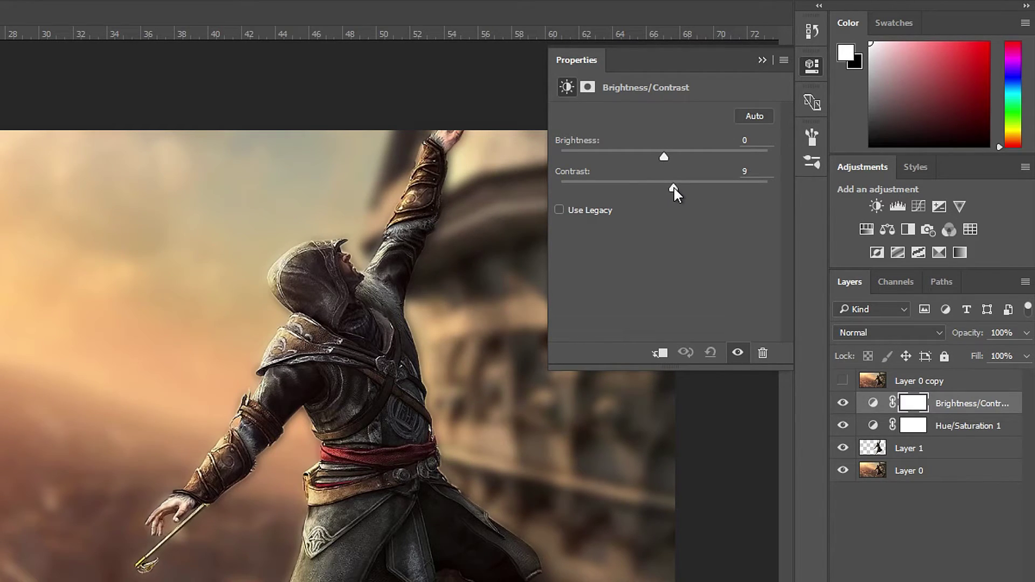
left_click_drag(674, 188, 674, 187)
left_click_drag(675, 189, 677, 188)
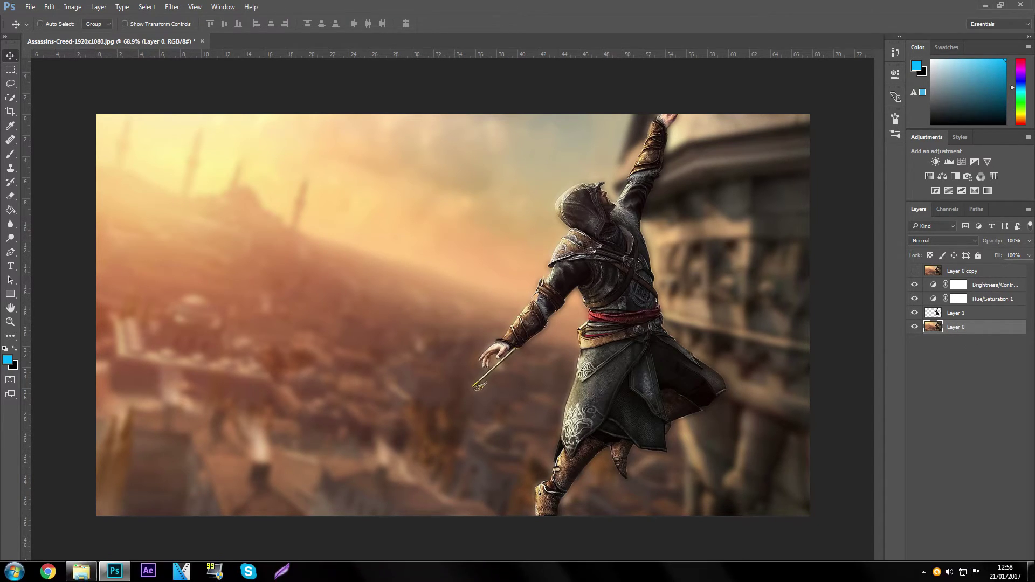
Place the original Assassins-Creed-1920x1080 image onto the canvas at full size above Layer 0
left_click(81, 572)
left_click_drag(374, 213, 203, 311)
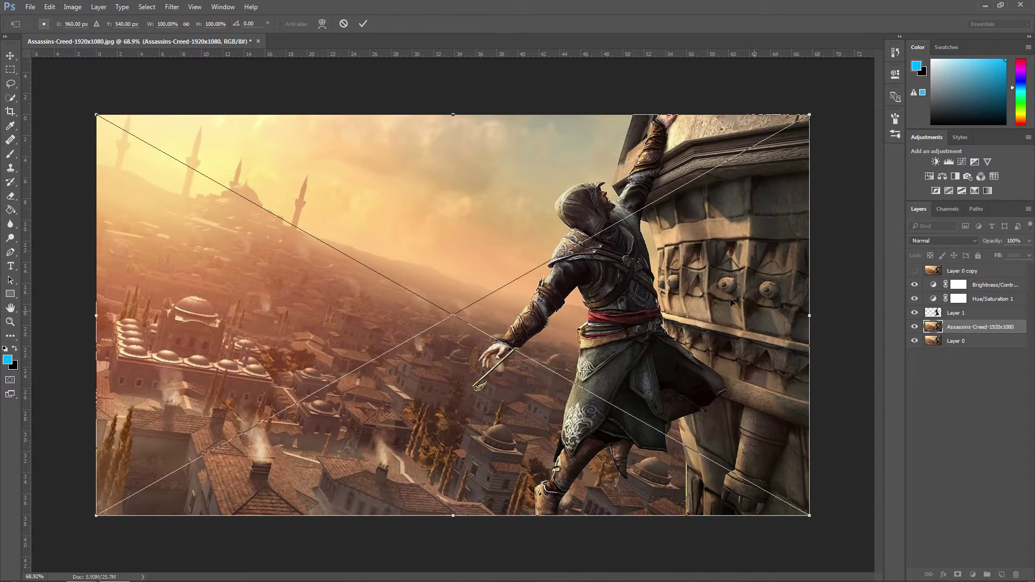
key("Return")
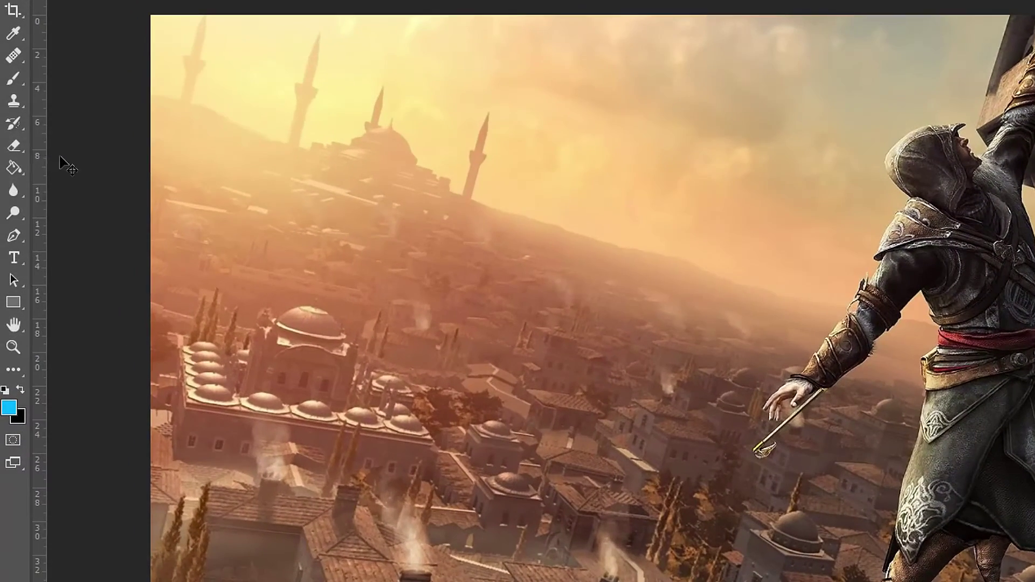
Rasterize the placed Assassins-Creed image into a normal pixel layer
left_click(21, 147)
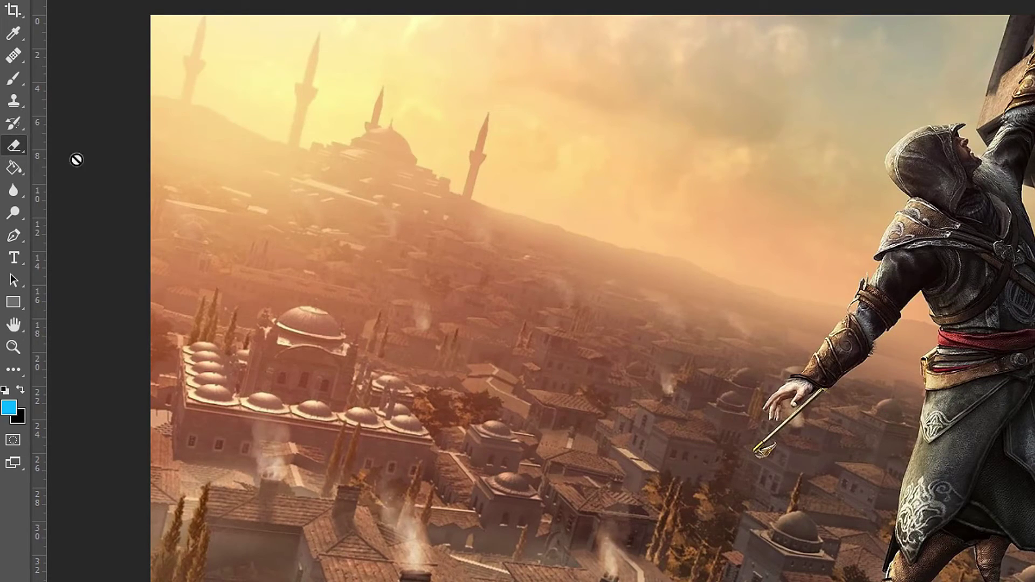
left_click(344, 173)
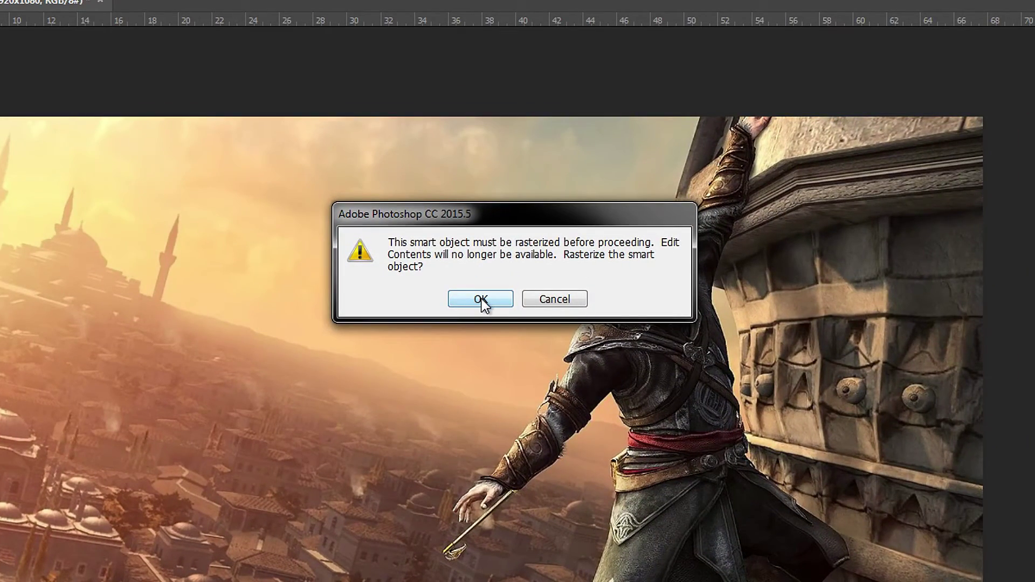
left_click(482, 300)
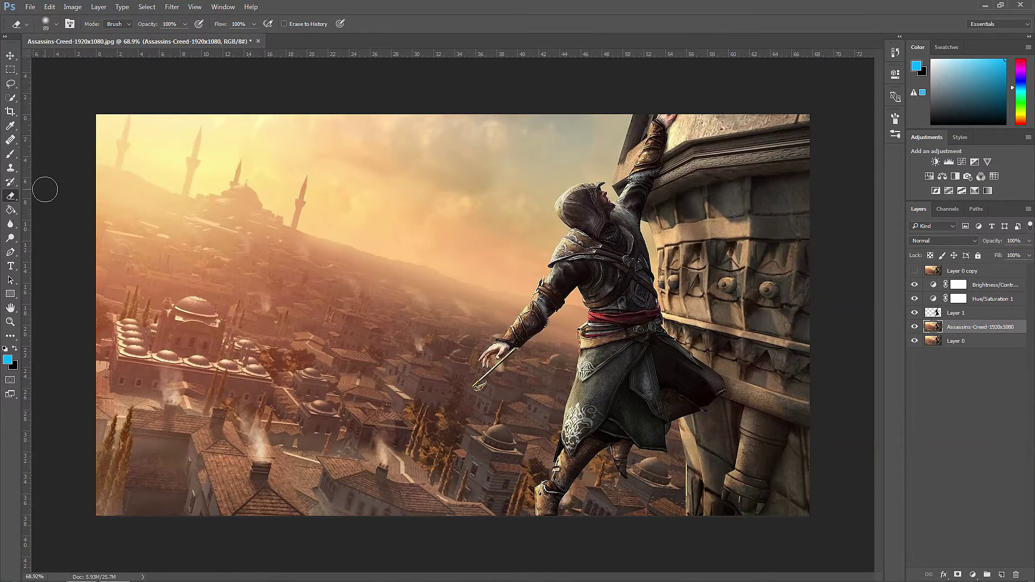
With the Pen tool, trace a path up the building edge and the assassin's back to his hood
left_click(10, 252)
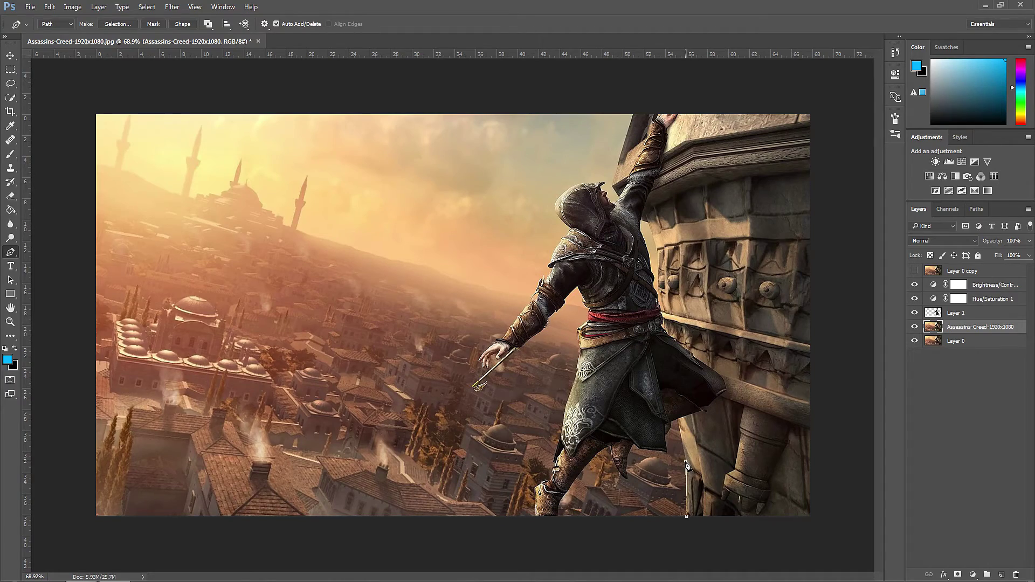
left_click(685, 461)
left_click(677, 418)
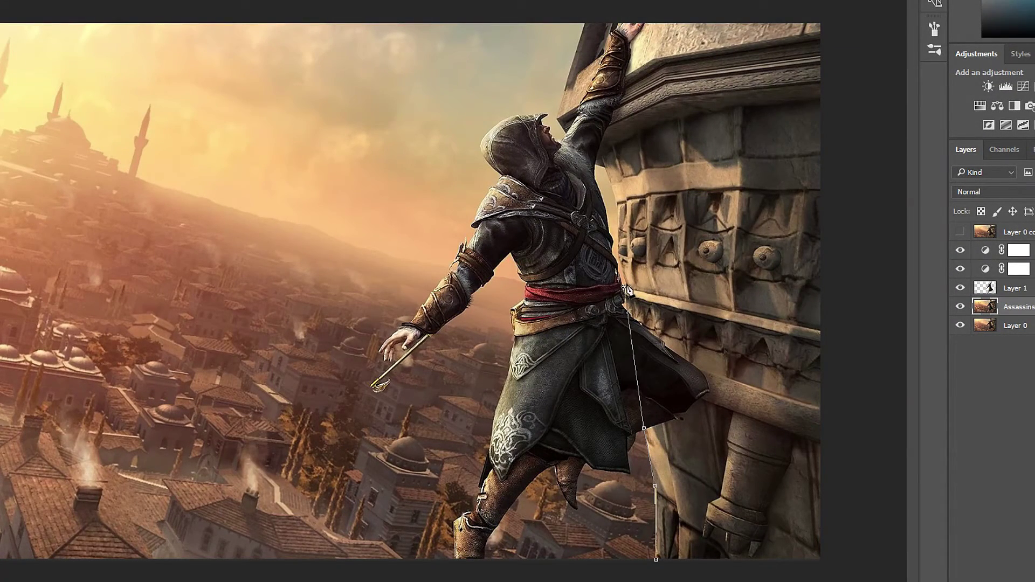
left_click(620, 304)
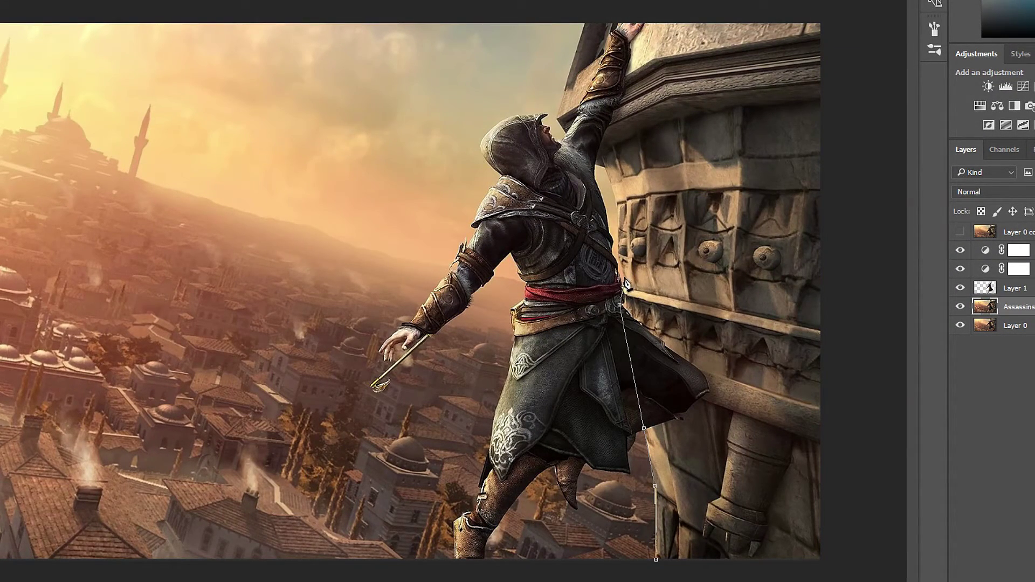
left_click(623, 283)
left_click(620, 267)
left_click(618, 246)
left_click(618, 230)
left_click(617, 211)
left_click(615, 199)
left_click(606, 173)
left_click(592, 162)
left_click(565, 134)
left_click(558, 119)
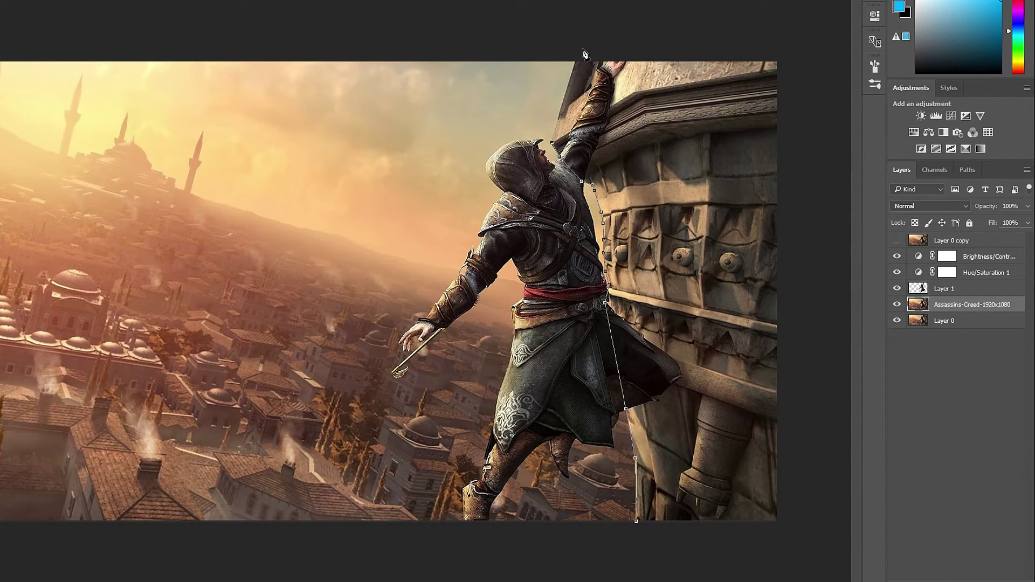
Route the path around the image's right side and bottom, closing it at the start
left_click(578, 48)
left_click(778, 39)
left_click(828, 212)
left_click(829, 342)
left_click(824, 512)
left_click(763, 554)
left_click(689, 553)
left_click(638, 556)
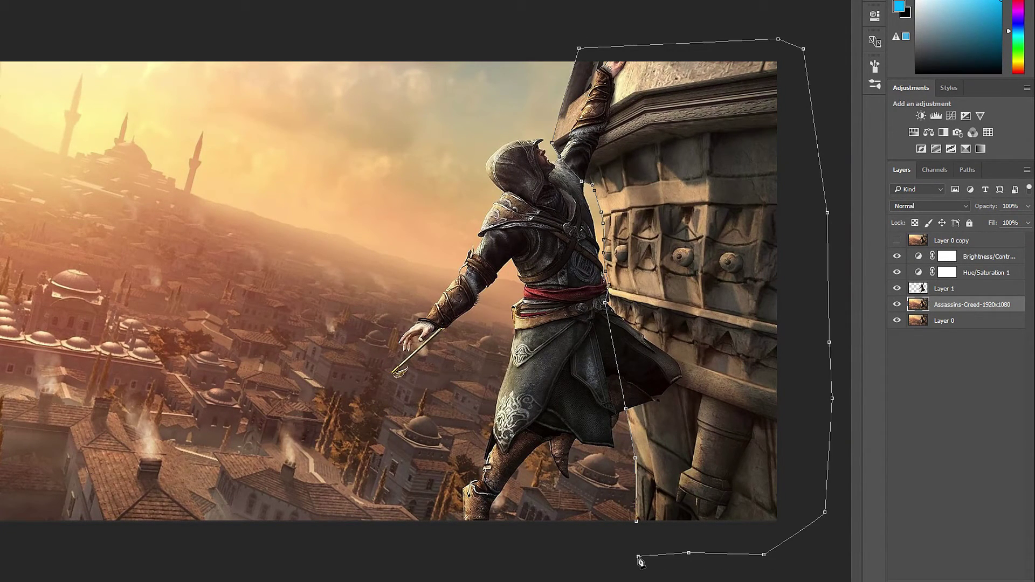
left_click(636, 521)
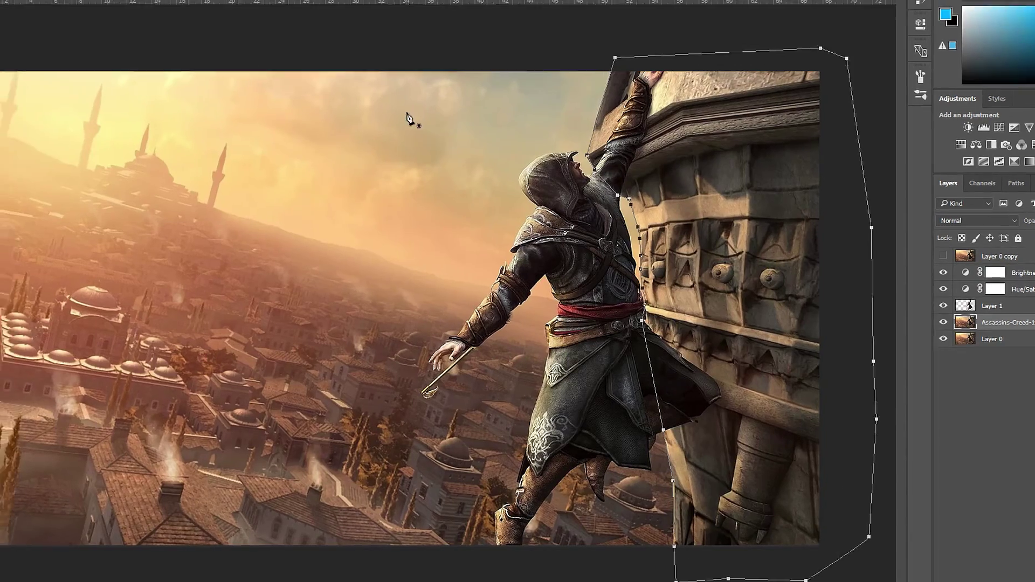
Turn the tower path into a 2-pixel feathered selection and copy it to a new layer
left_click(182, 37)
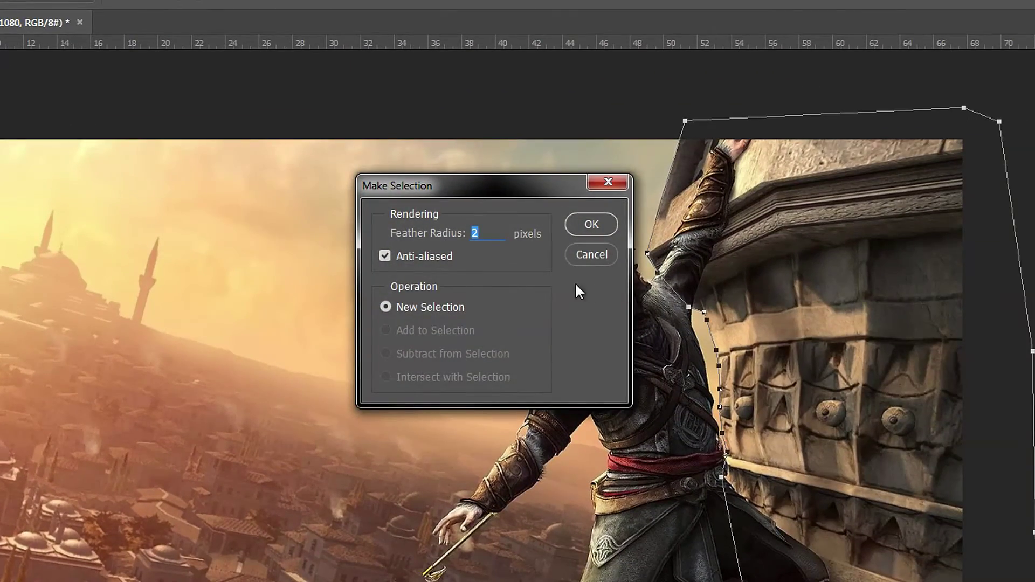
left_click(588, 225)
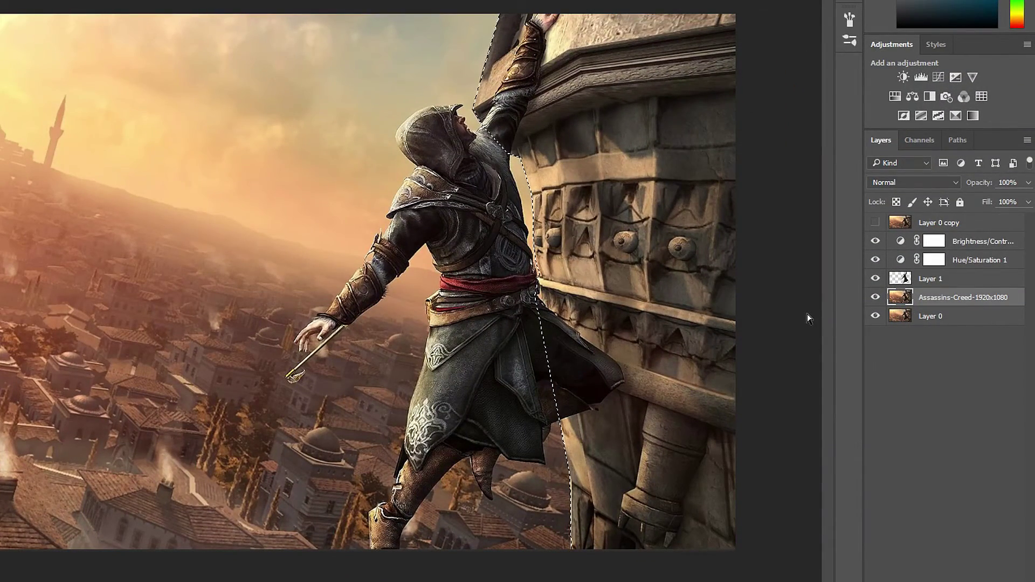
key("ctrl+j")
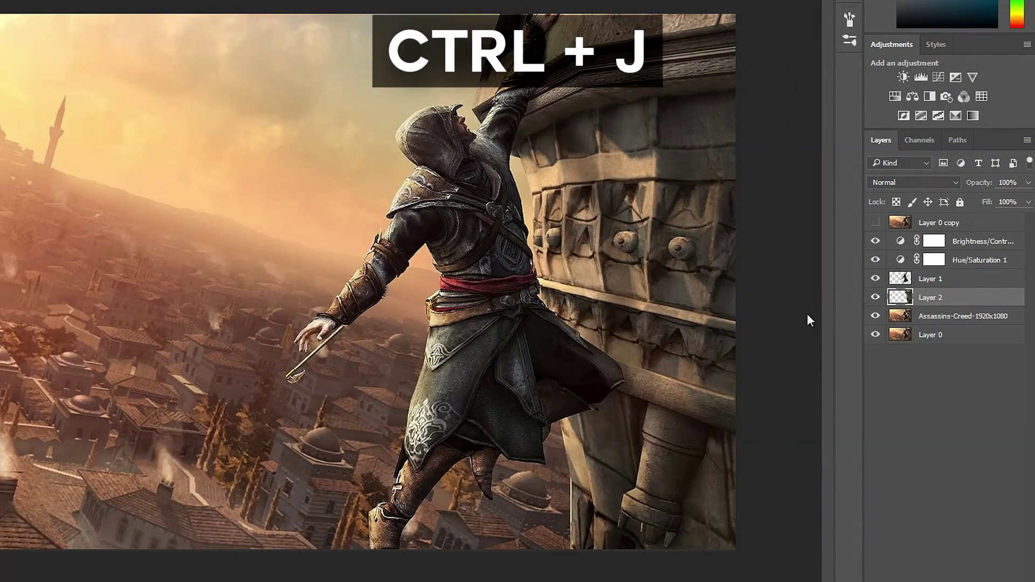
Delete the placed Assassins-Creed-1920x1080 layer and make Layer 2 active
left_click(949, 318)
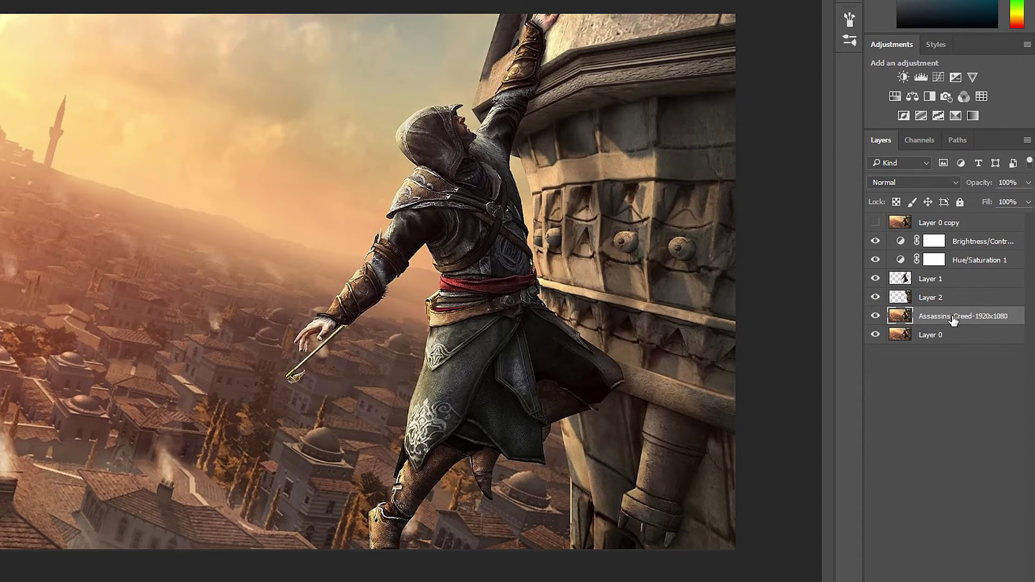
key("Delete")
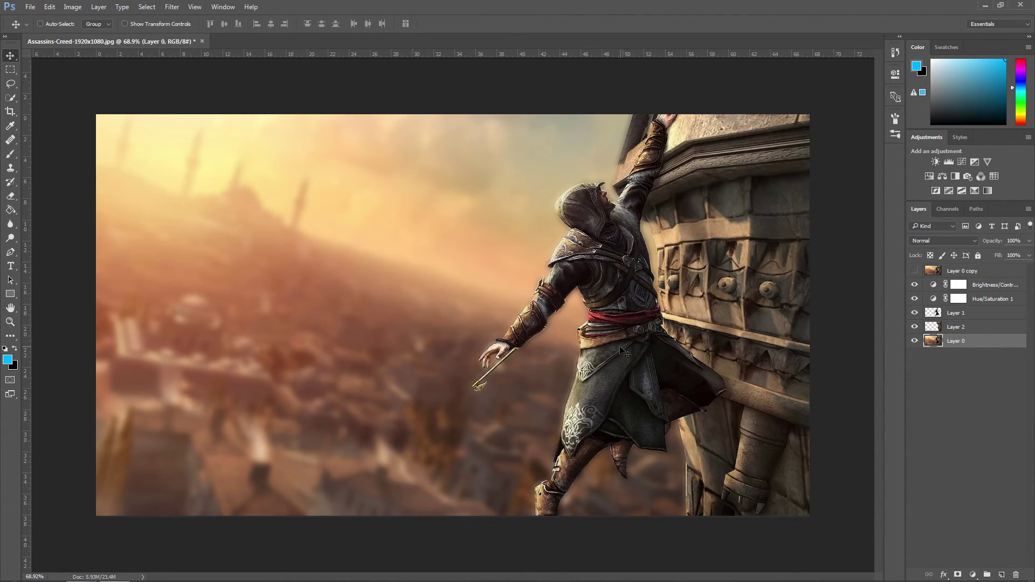
left_click(966, 330)
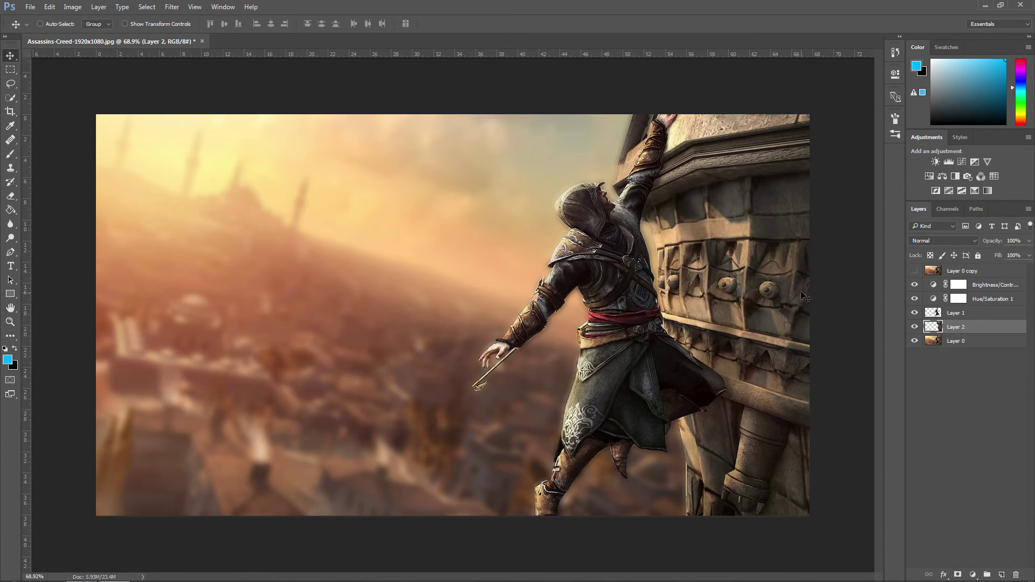
Apply a Gaussian Blur with a 2-pixel radius to the tower on Layer 2
left_click(172, 8)
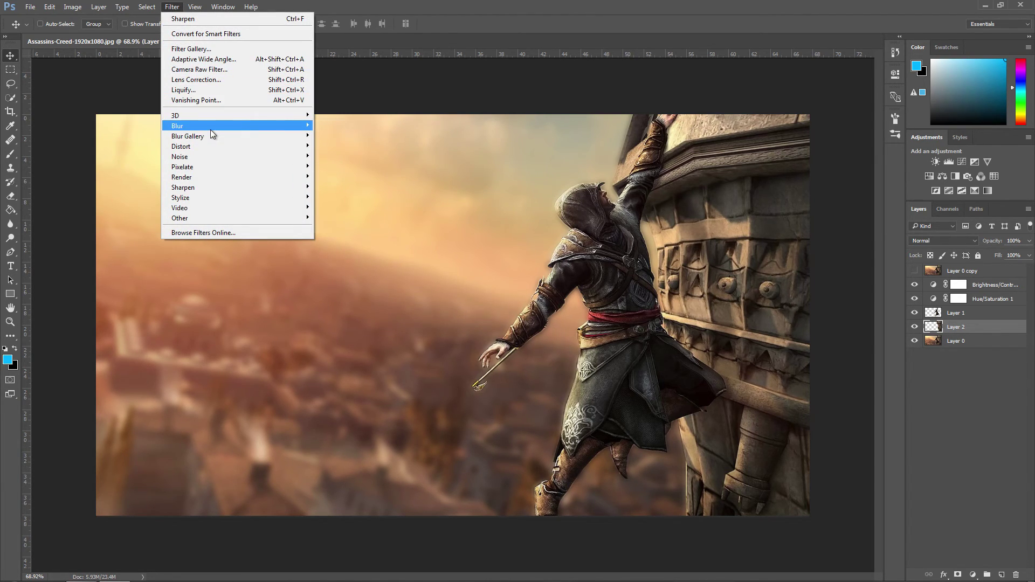
mouse_move(210, 128)
left_click(326, 167)
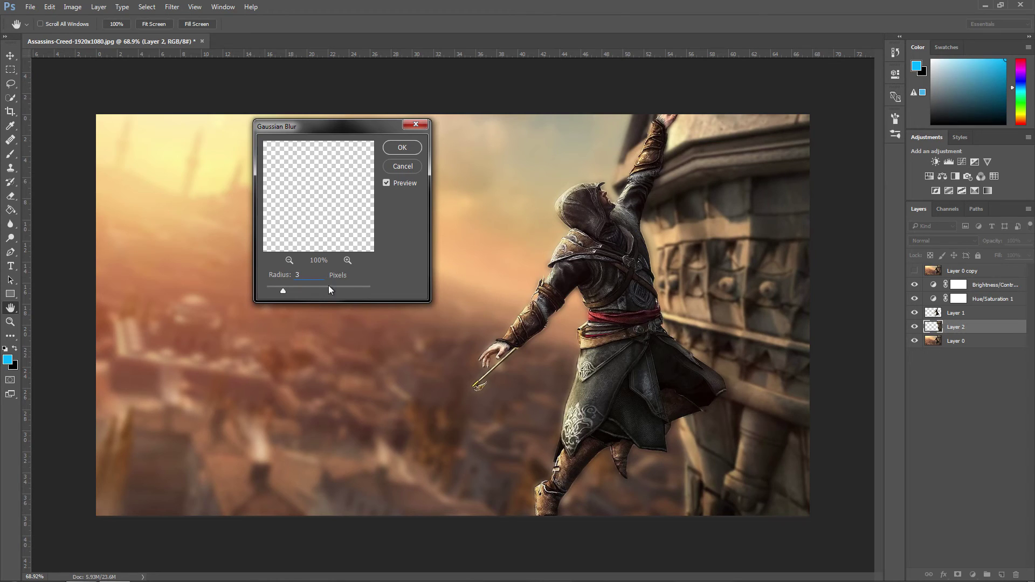
key("BackSpace")
type("2")
left_click(402, 148)
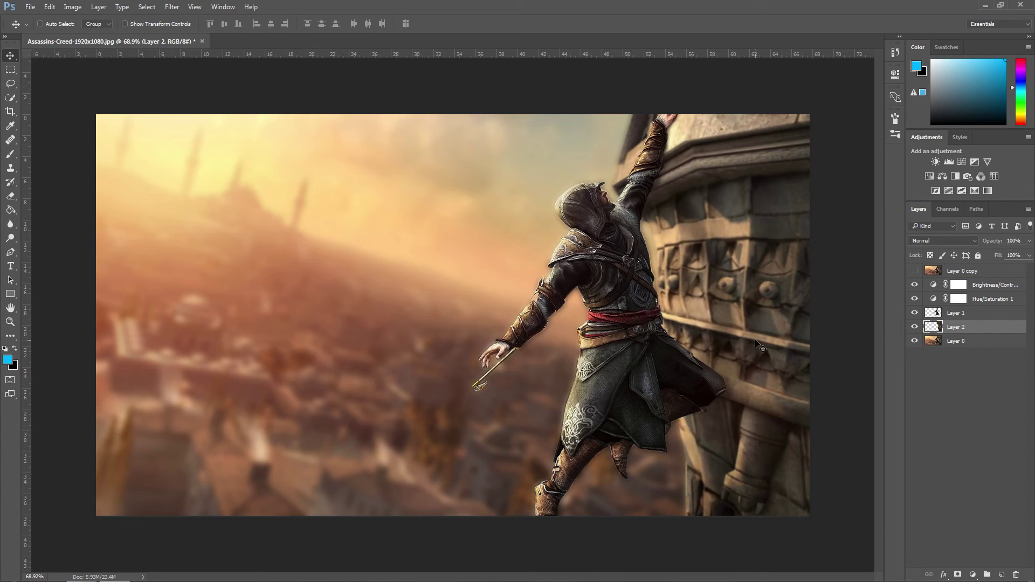